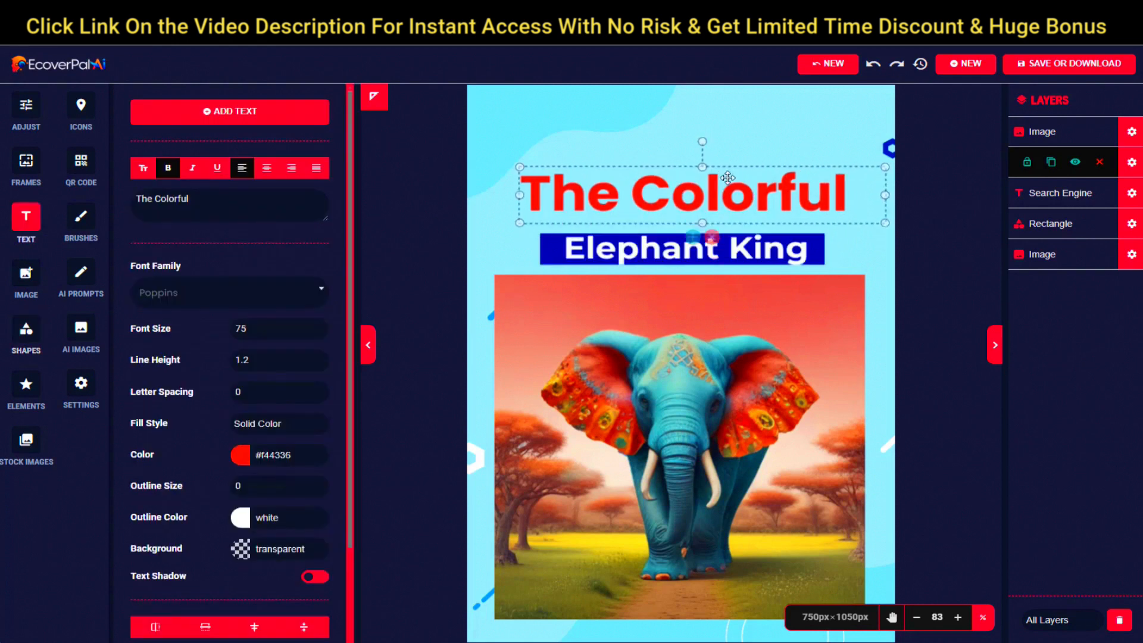
Step: Make the blue rectangle behind the "Elephant King" subtitle taller by extending its upper edge toward the title
{"action": "left_click", "coordinate": [549, 250]}
{"action": "left_click_drag", "start_coordinate": [682, 233], "coordinate": [682, 215]}
{"action": "left_click", "coordinate": [1132, 133]}
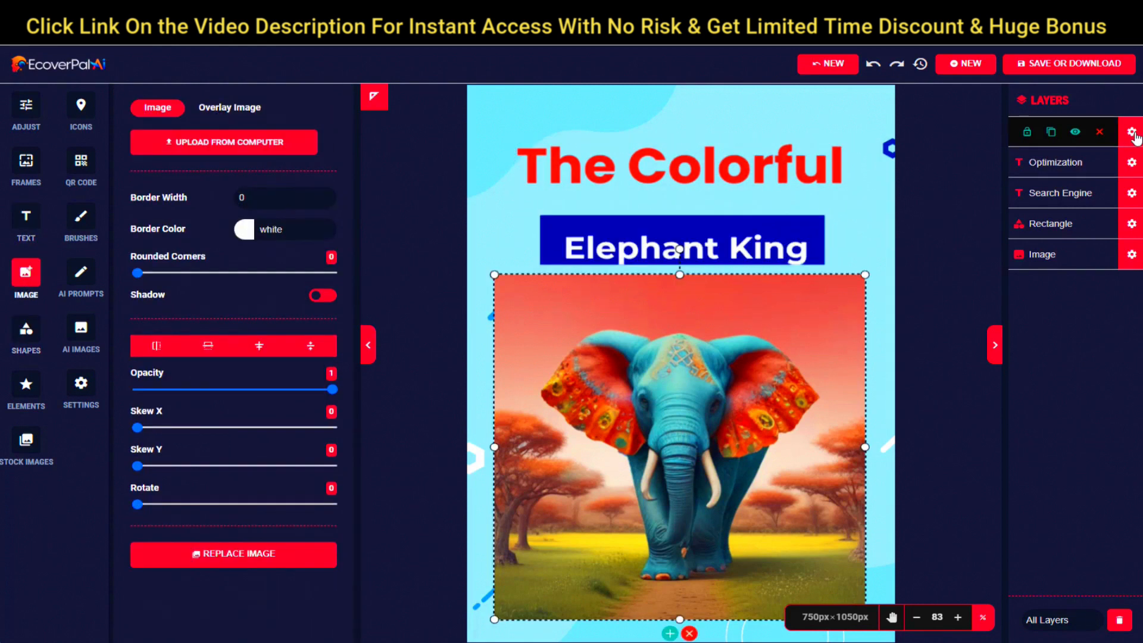
Step: Raise "Elephant King" to sit vertically centred in its rectangle and lower "The Colorful" to just above it
{"action": "left_click", "coordinate": [741, 238]}
{"action": "left_click_drag", "start_coordinate": [740, 238], "coordinate": [740, 236]}
{"action": "left_click_drag", "start_coordinate": [719, 167], "coordinate": [719, 187]}
Step: Change the fill color of the rectangle behind "Elephant King" to dark red #990000
{"action": "left_click", "coordinate": [546, 244]}
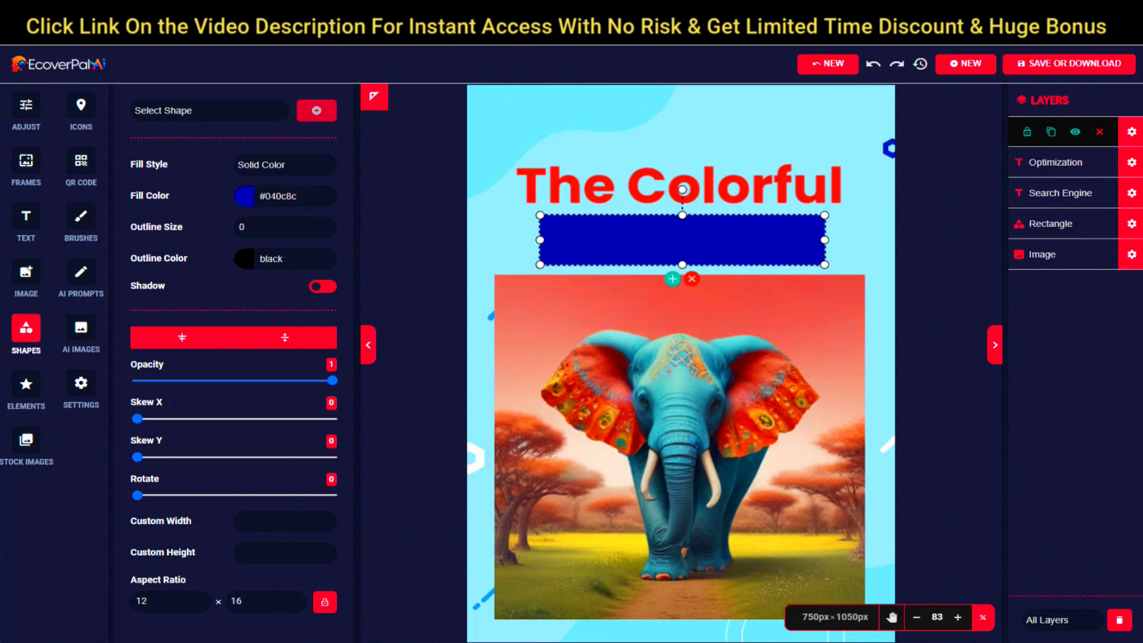
{"action": "left_click", "coordinate": [264, 196]}
{"action": "left_click", "coordinate": [270, 307]}
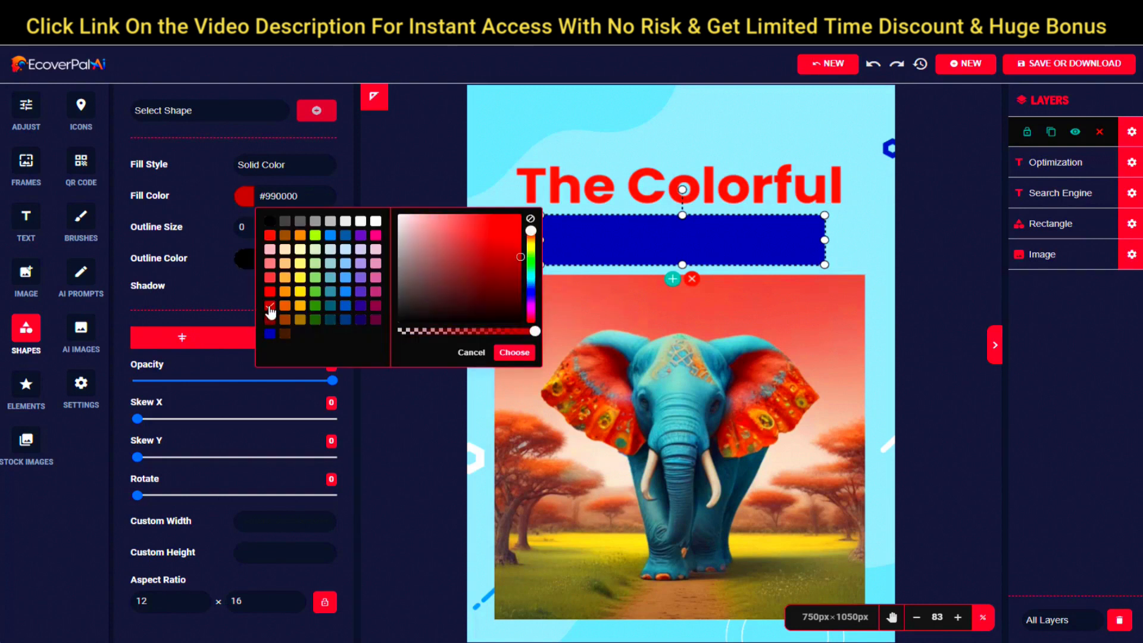
{"action": "left_click", "coordinate": [514, 353]}
{"action": "left_click", "coordinate": [1132, 132]}
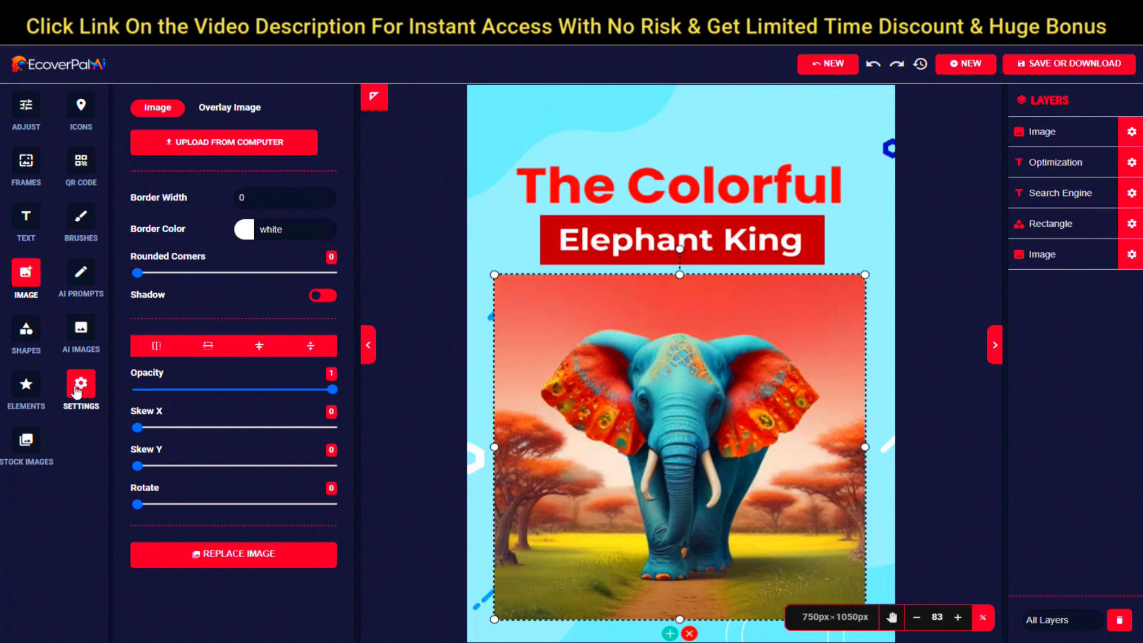
Step: Download the elephant book cover as a JPEG image at 300 DPI - Printer Resolution
{"action": "left_click", "coordinate": [1052, 67]}
{"action": "left_click", "coordinate": [715, 244]}
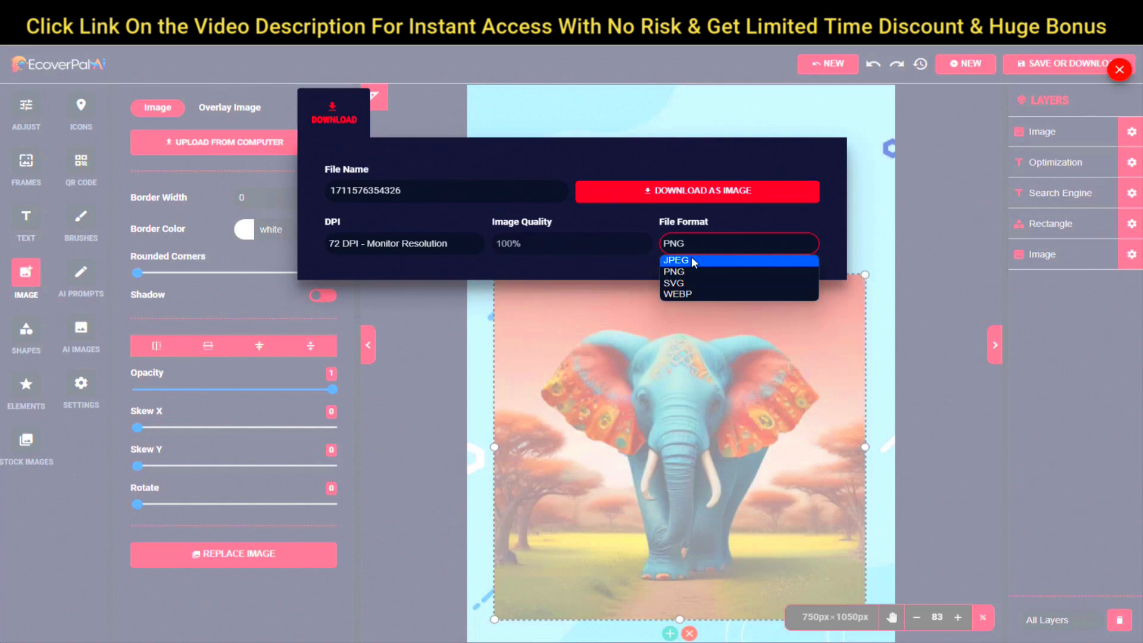
{"action": "left_click", "coordinate": [693, 260]}
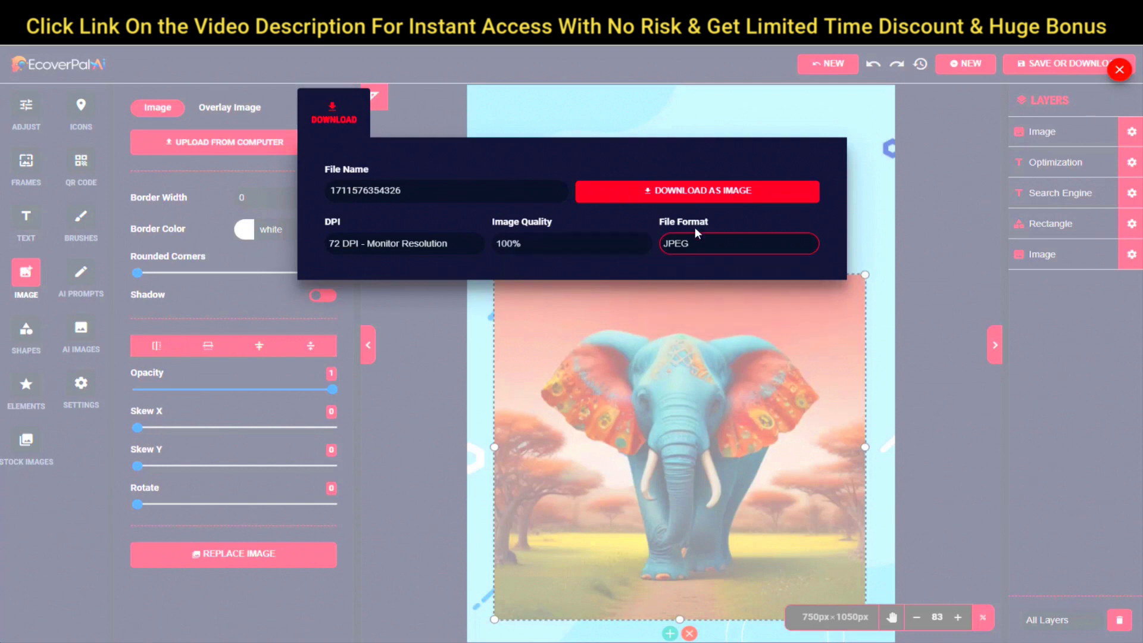
{"action": "left_click", "coordinate": [438, 247]}
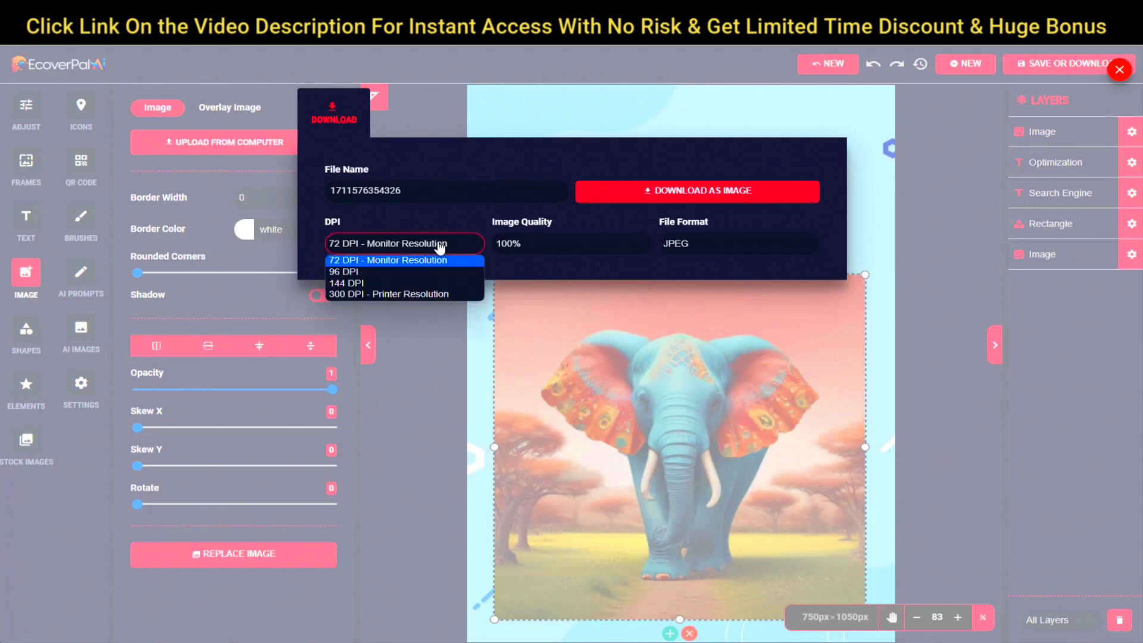
{"action": "left_click", "coordinate": [352, 294]}
{"action": "left_click", "coordinate": [688, 192]}
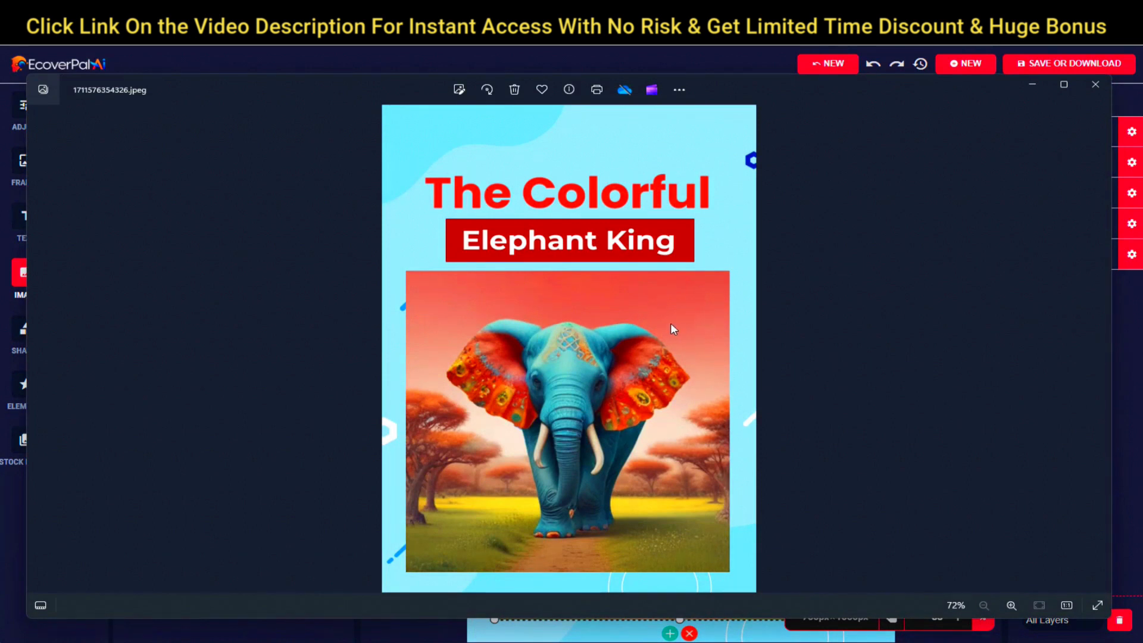
Step: Inspect the downloaded cover's elephant artwork and title lettering up close, and close the image viewer
{"action": "scroll", "coordinate": [671, 323], "scroll_direction": "up", "scroll_amount": 4}
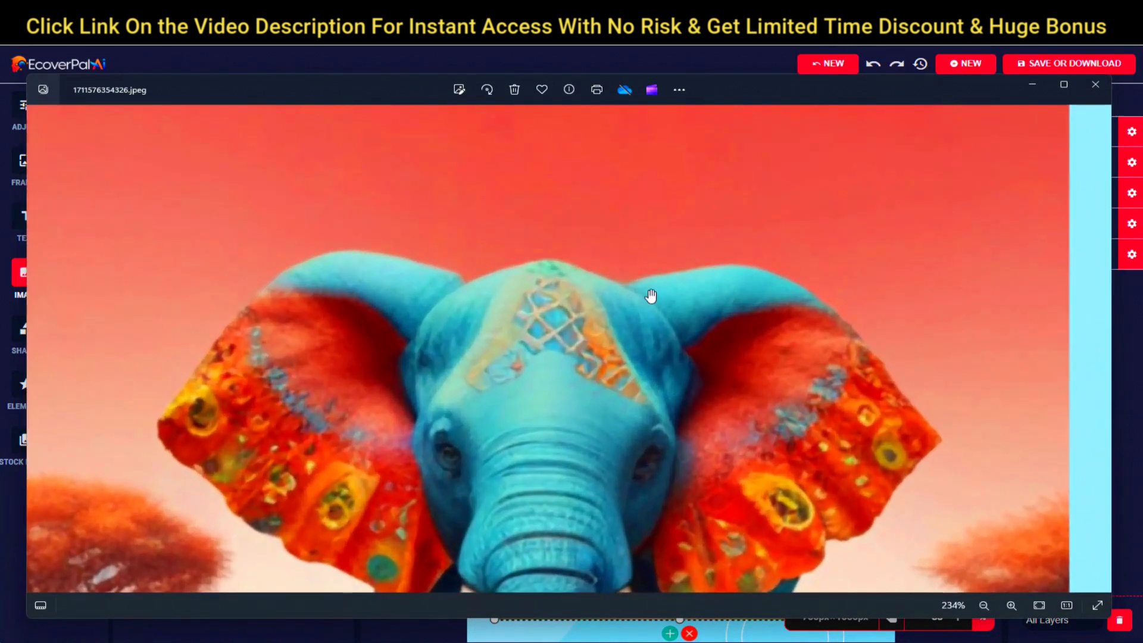
{"action": "left_click_drag", "start_coordinate": [651, 295], "coordinate": [650, 518]}
{"action": "scroll", "coordinate": [613, 311], "scroll_direction": "down", "scroll_amount": 2}
{"action": "scroll", "coordinate": [607, 339], "scroll_direction": "up", "scroll_amount": 1}
{"action": "scroll", "coordinate": [755, 356], "scroll_direction": "down", "scroll_amount": 1}
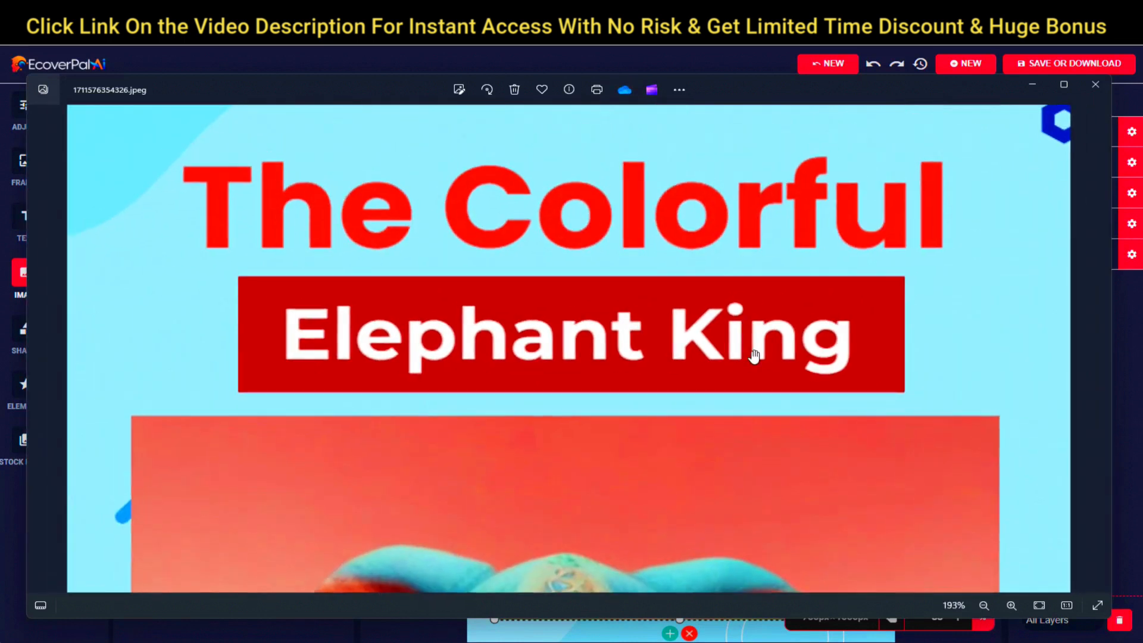
{"action": "left_click", "coordinate": [1095, 85]}
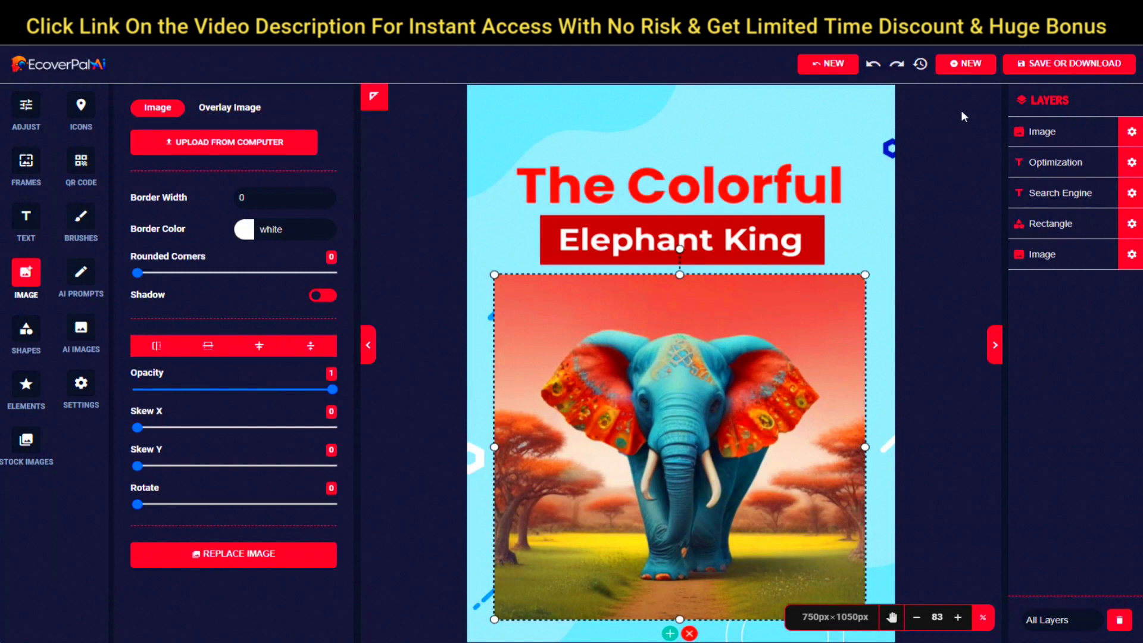
Step: Start a new design from the "Delicious Pizza" offer template among the social ad templates
{"action": "left_click", "coordinate": [968, 65]}
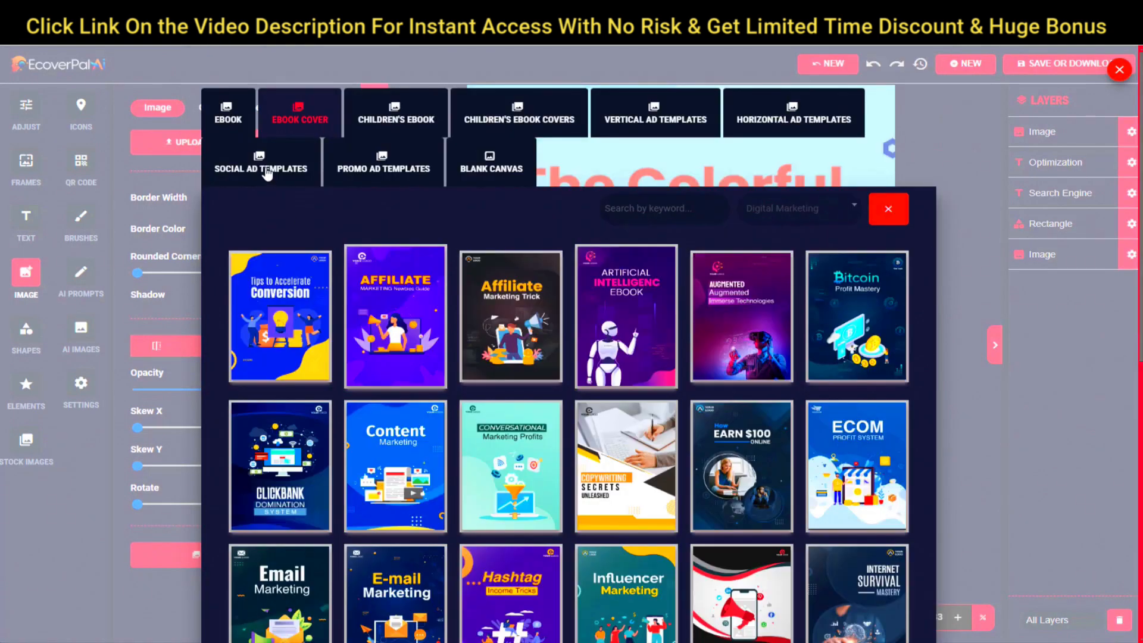
{"action": "left_click", "coordinate": [267, 172]}
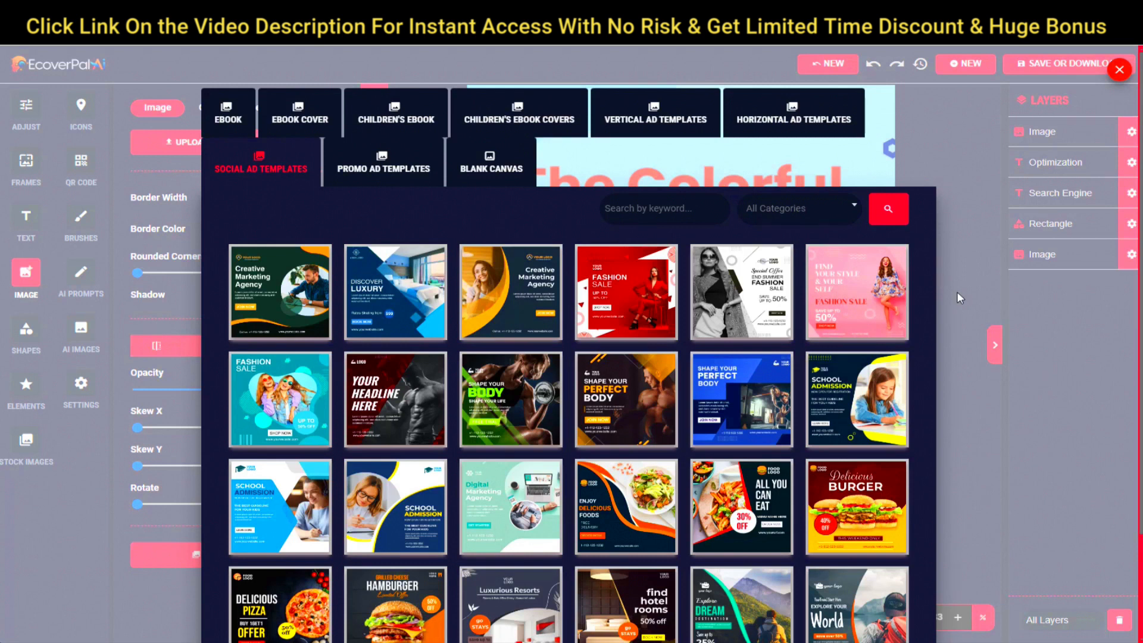
{"action": "scroll", "coordinate": [953, 315], "scroll_direction": "down", "scroll_amount": 3}
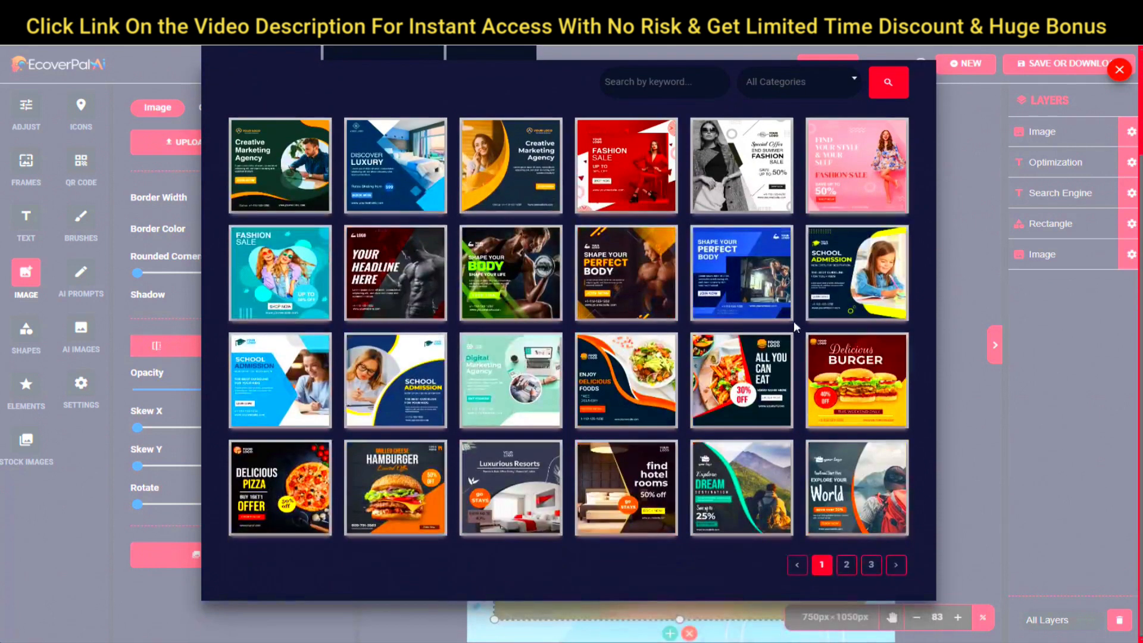
{"action": "left_click", "coordinate": [274, 483]}
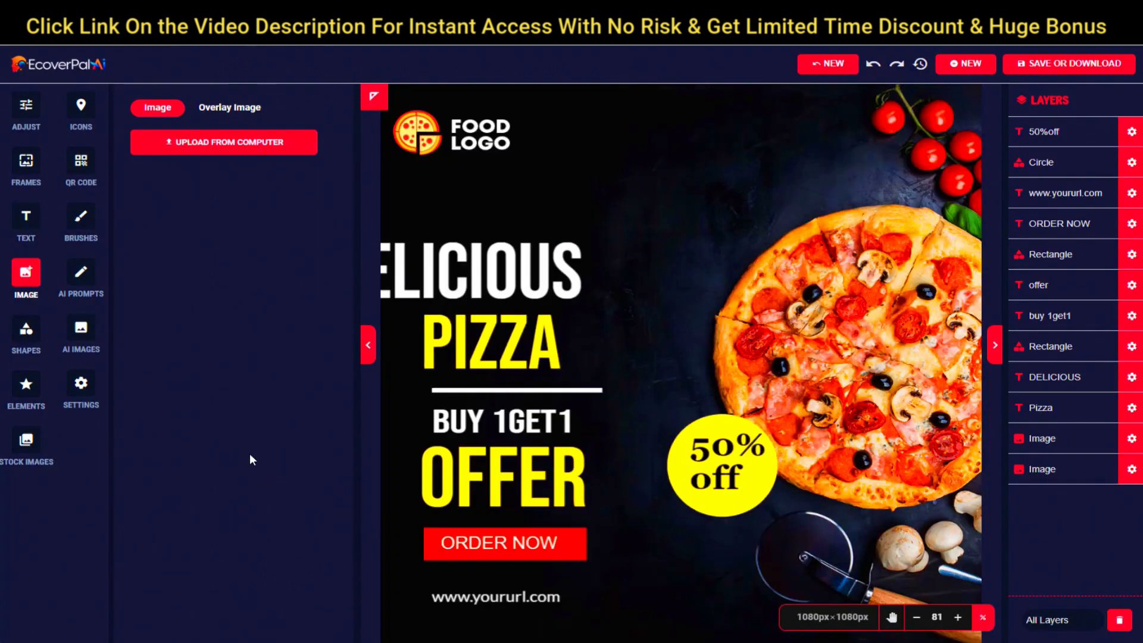
Step: Delete the FOOD LOGO placeholder from the pizza ad and upload img-logo-tonys.png in its place
{"action": "left_click", "coordinate": [467, 123]}
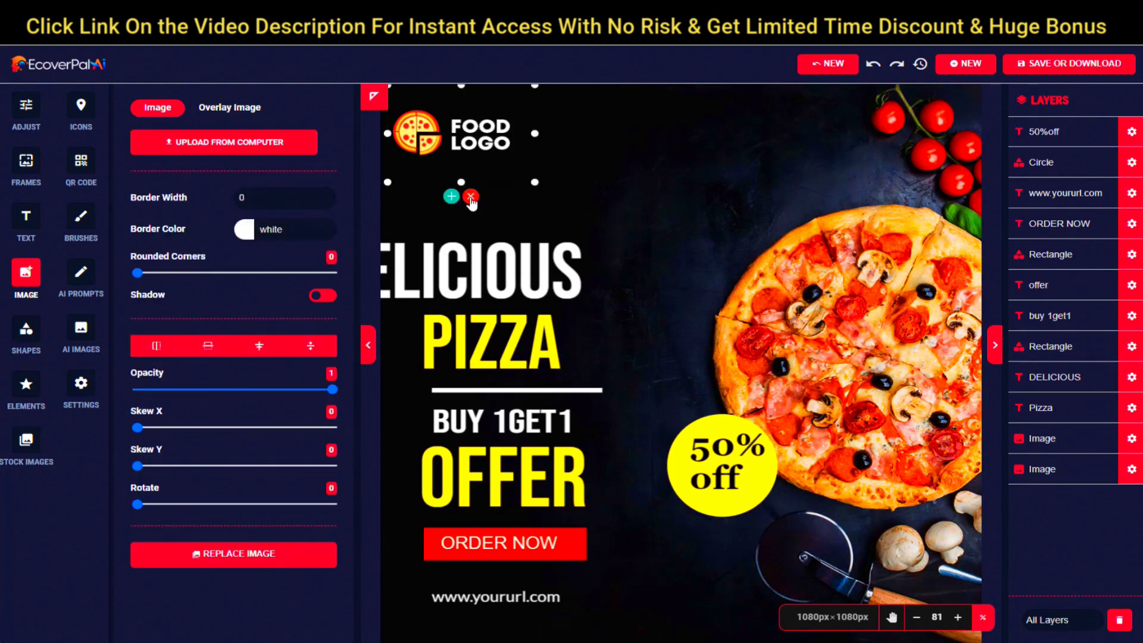
{"action": "left_click", "coordinate": [471, 197]}
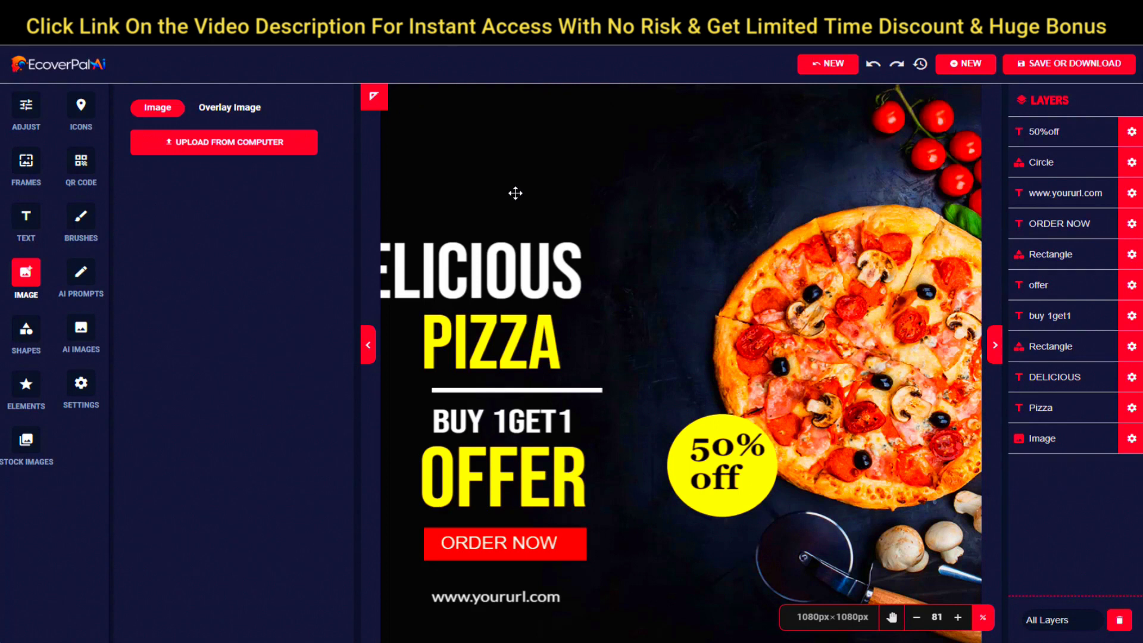
{"action": "left_click", "coordinate": [23, 276]}
{"action": "left_click", "coordinate": [224, 147]}
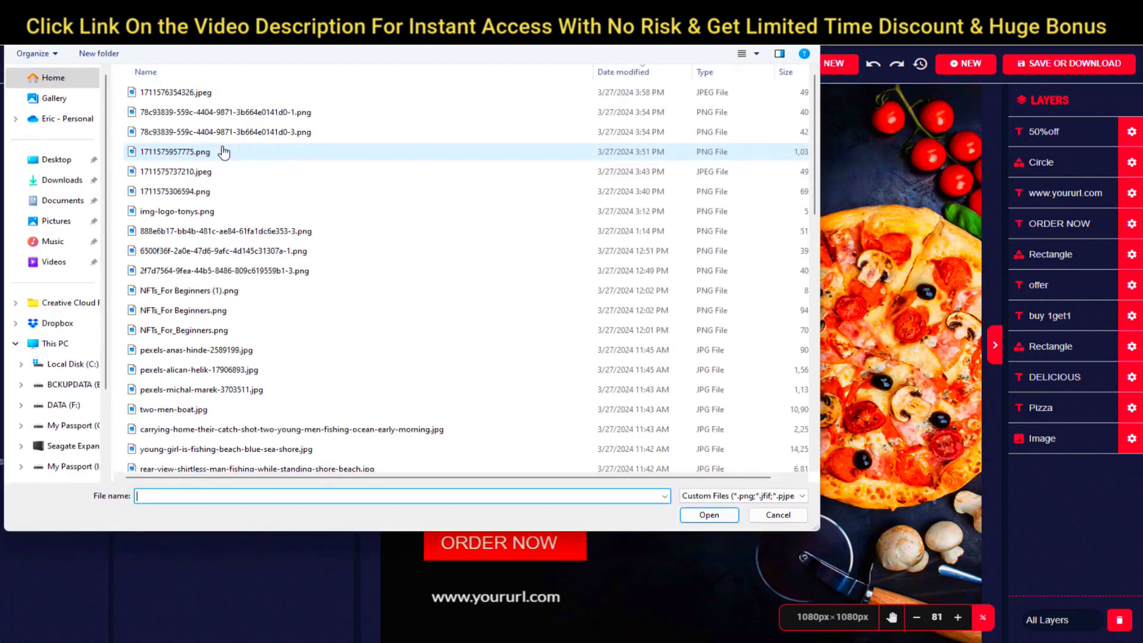
{"action": "double_click", "coordinate": [186, 211]}
Step: Shrink the Tony's logo and position it above the DELICIOUS heading
{"action": "left_click_drag", "start_coordinate": [691, 380], "coordinate": [649, 250]}
{"action": "left_click_drag", "start_coordinate": [804, 323], "coordinate": [640, 226]}
{"action": "left_click_drag", "start_coordinate": [566, 204], "coordinate": [558, 167]}
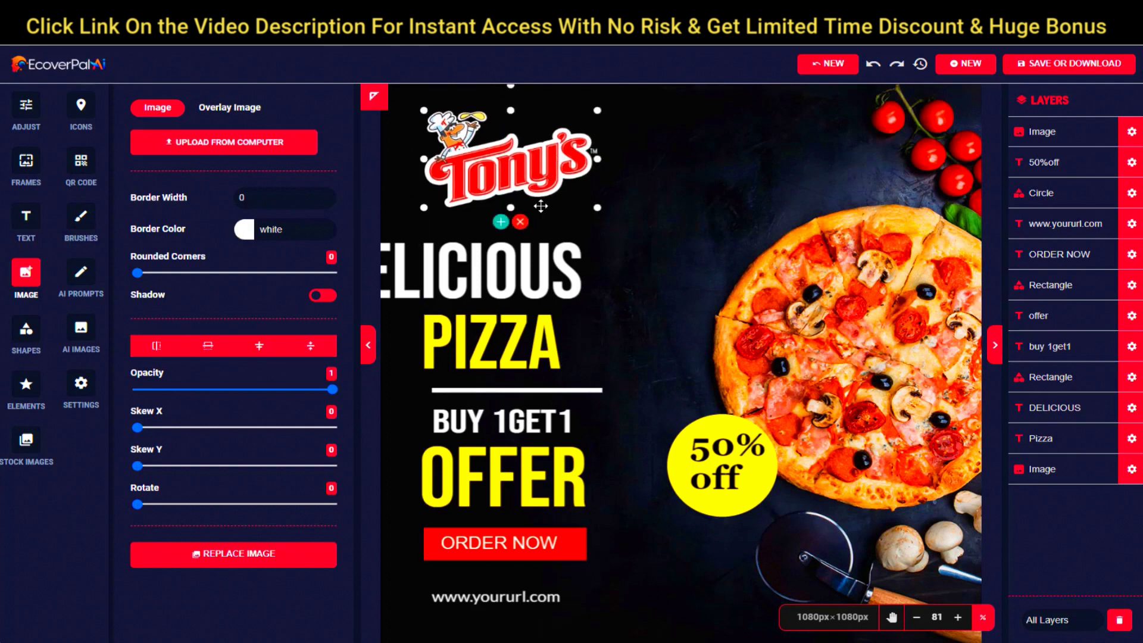
Step: Shift the DELICIOUS heading right so it fits on the canvas, and space the offer line as "BUY 1 GET 1"
{"action": "left_click", "coordinate": [531, 261]}
{"action": "left_click_drag", "start_coordinate": [532, 260], "coordinate": [558, 261]}
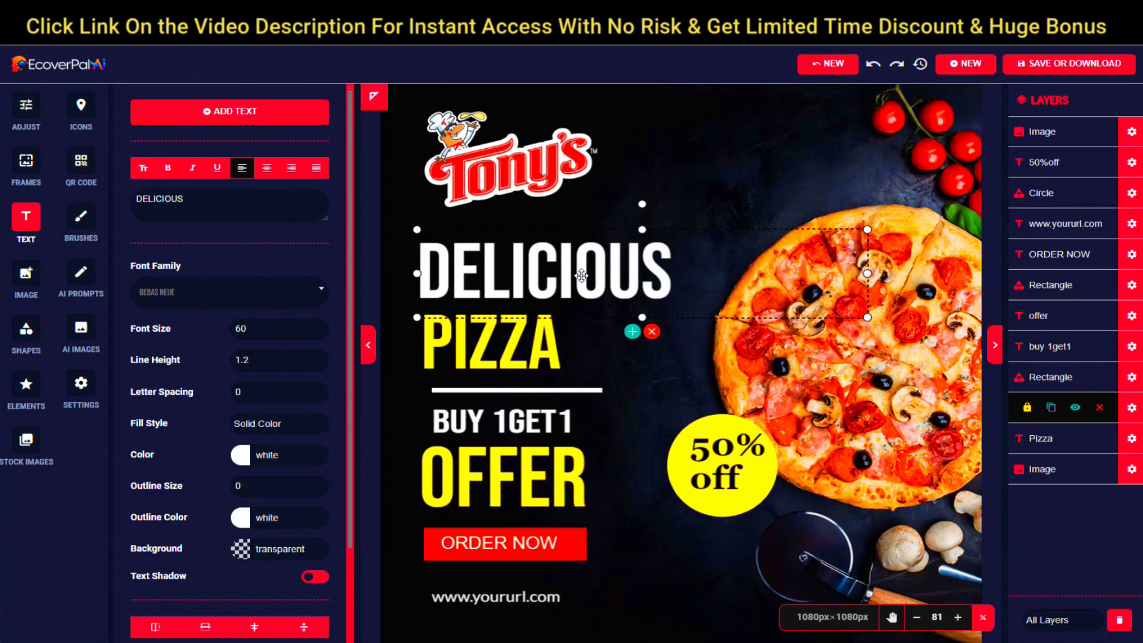
{"action": "double_click", "coordinate": [514, 422]}
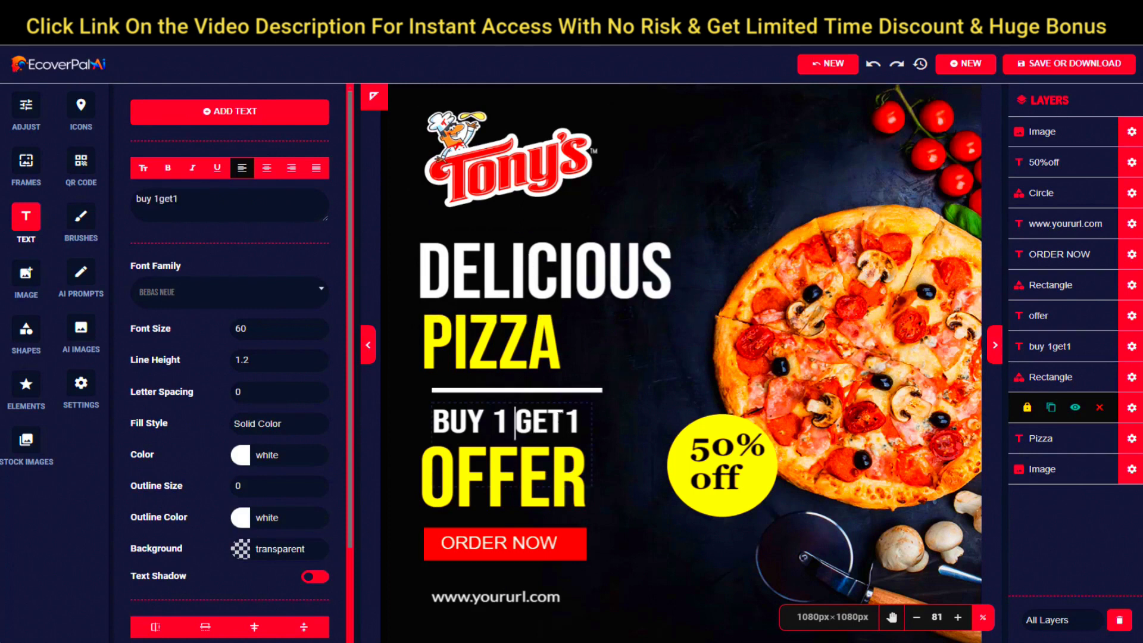
{"action": "left_click", "coordinate": [562, 423]}
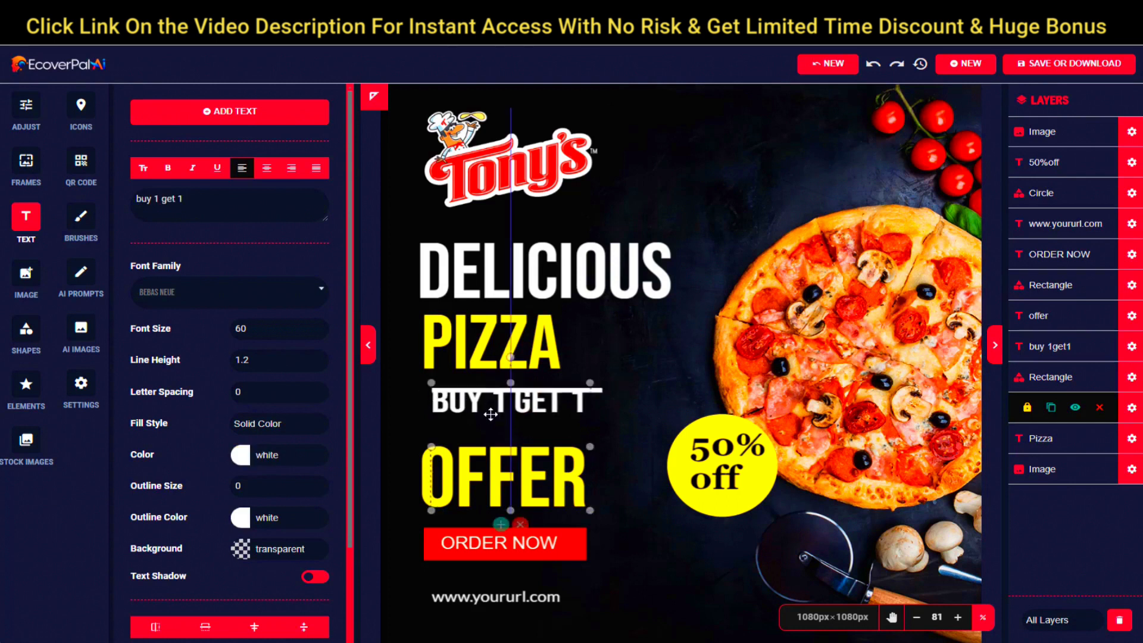
{"action": "left_click", "coordinate": [509, 599]}
{"action": "double_click", "coordinate": [509, 598]}
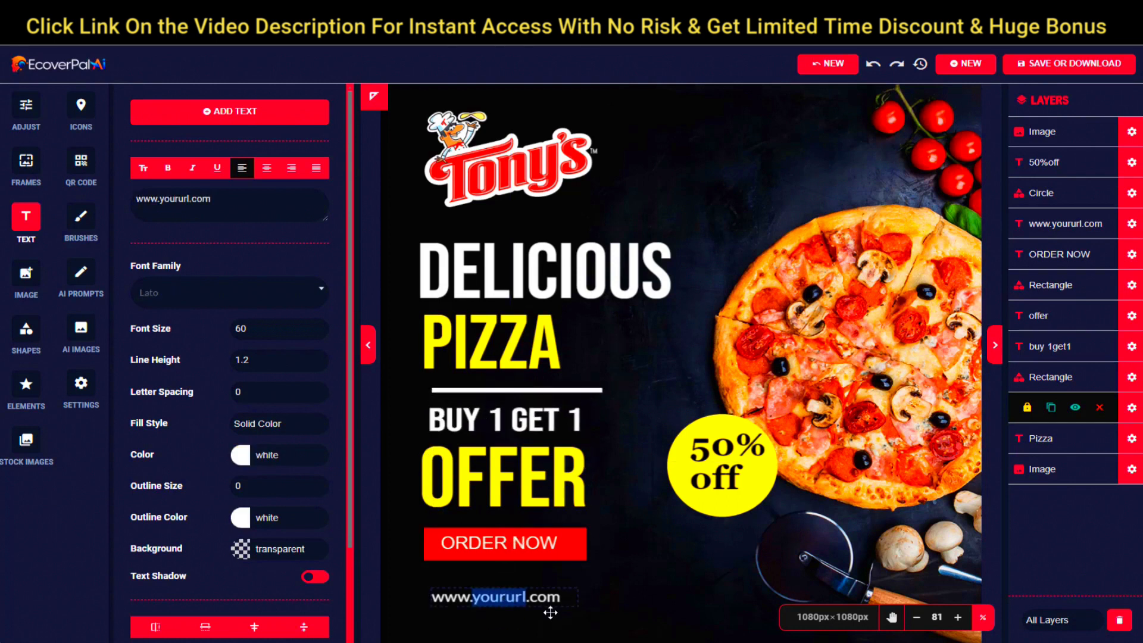
{"action": "type", "text": "tonys"}
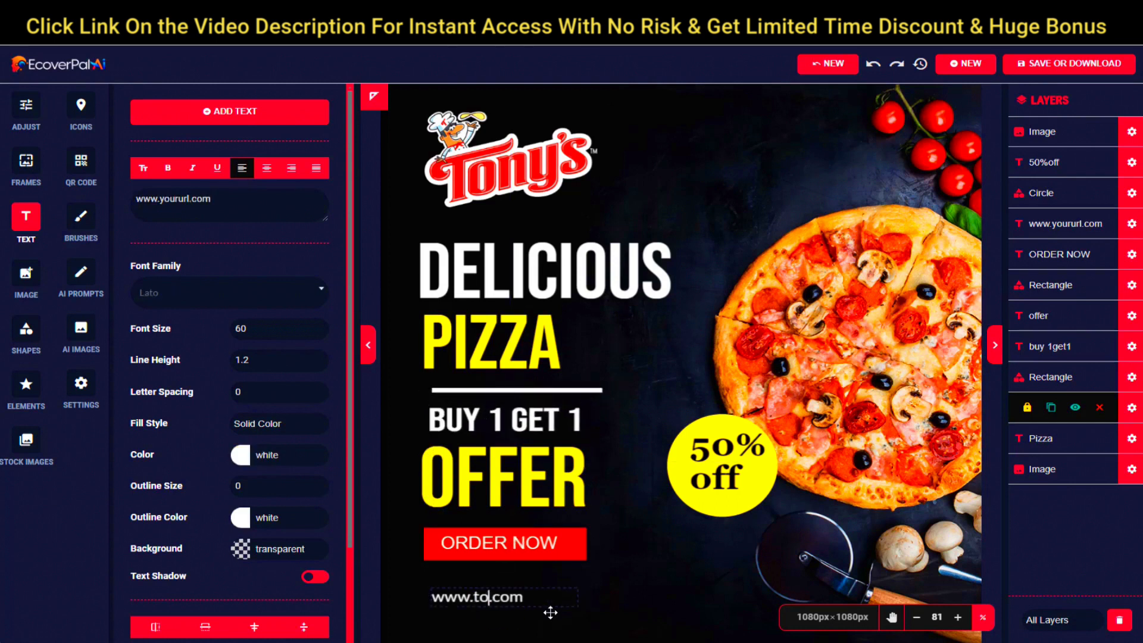
Step: Download the pizza ad as a JPEG at 72 DPI - Monitor Resolution, view the file and close the viewer
{"action": "left_click", "coordinate": [1060, 66]}
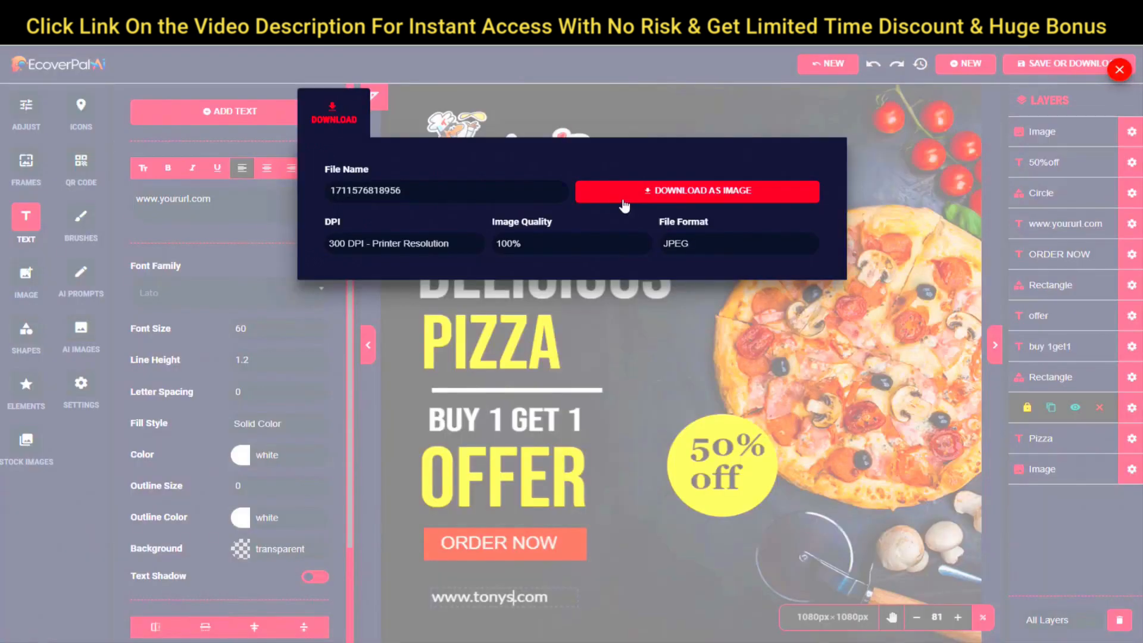
{"action": "left_click", "coordinate": [411, 245]}
{"action": "left_click", "coordinate": [411, 261]}
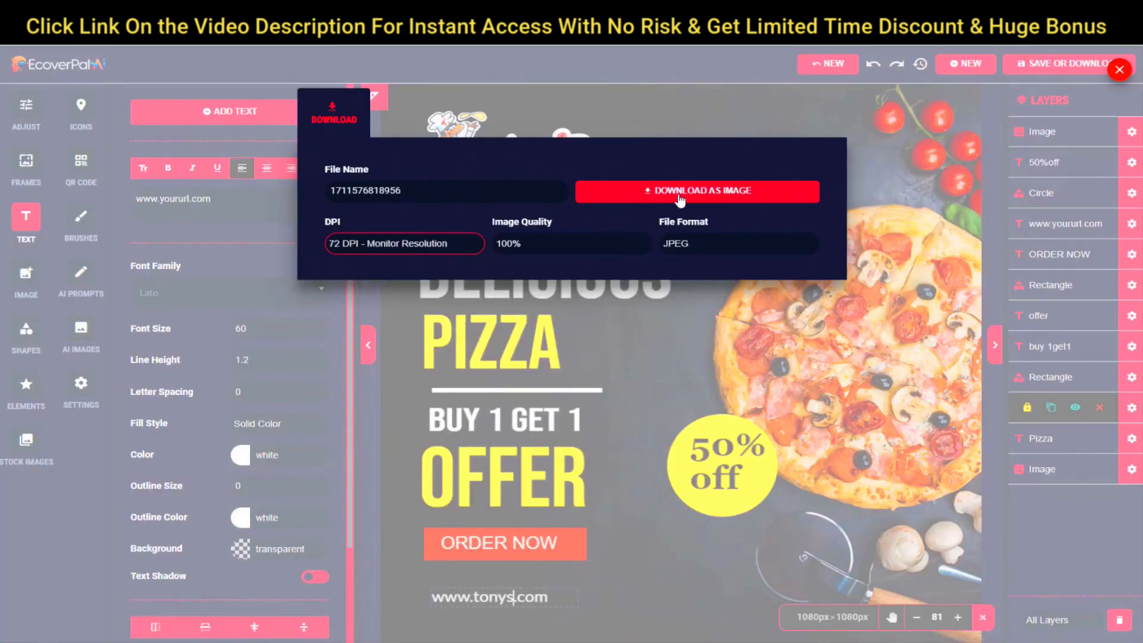
{"action": "left_click", "coordinate": [691, 191]}
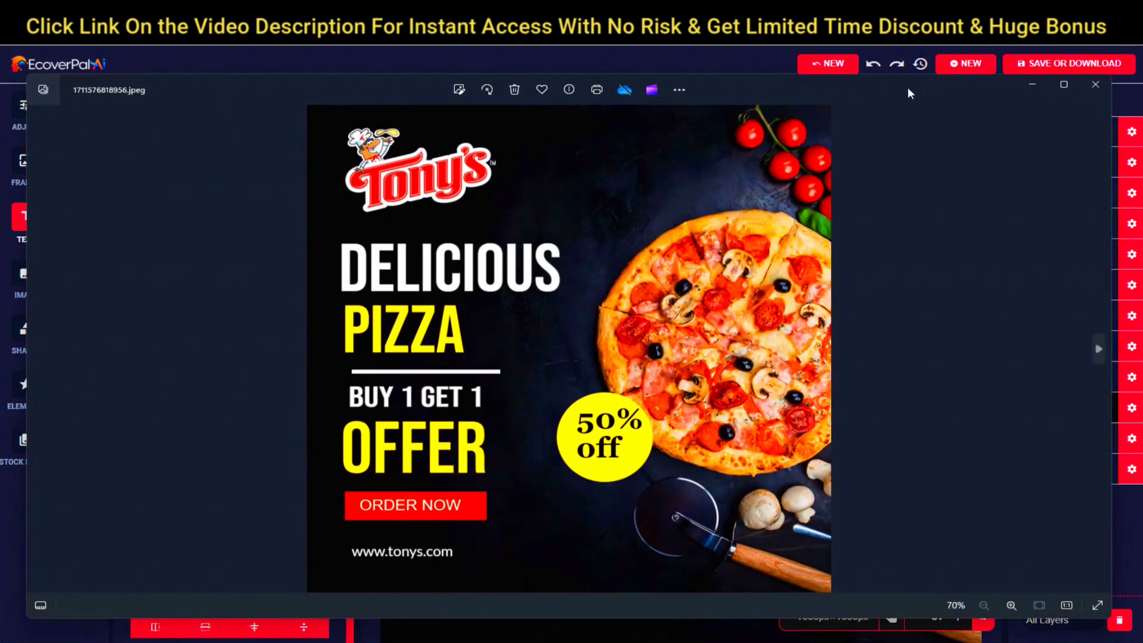
{"action": "left_click_drag", "start_coordinate": [908, 90], "coordinate": [935, 89]}
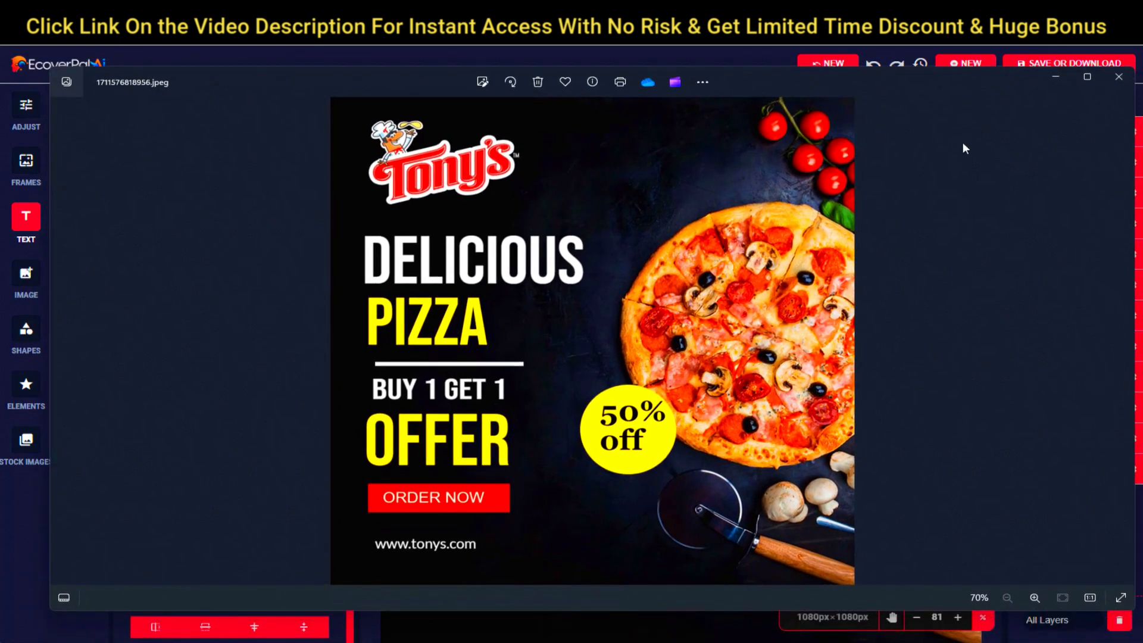
{"action": "left_click", "coordinate": [1120, 78]}
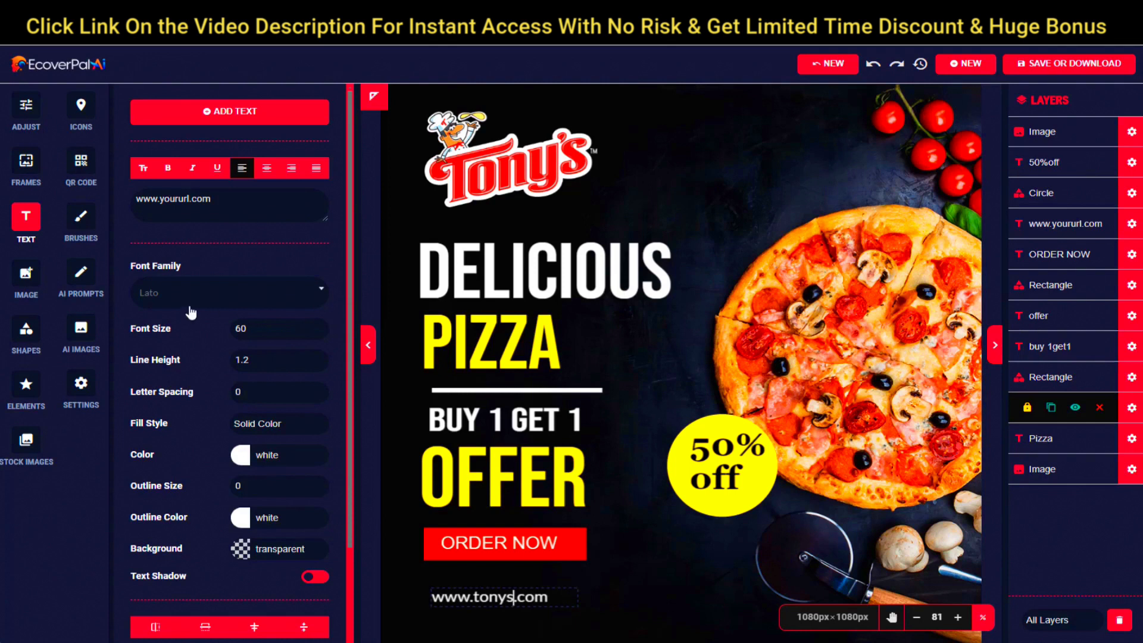
Step: Generate AI prompts from the basic idea "pepperoni pizza" and copy the full text of the first result
{"action": "left_click", "coordinate": [86, 275]}
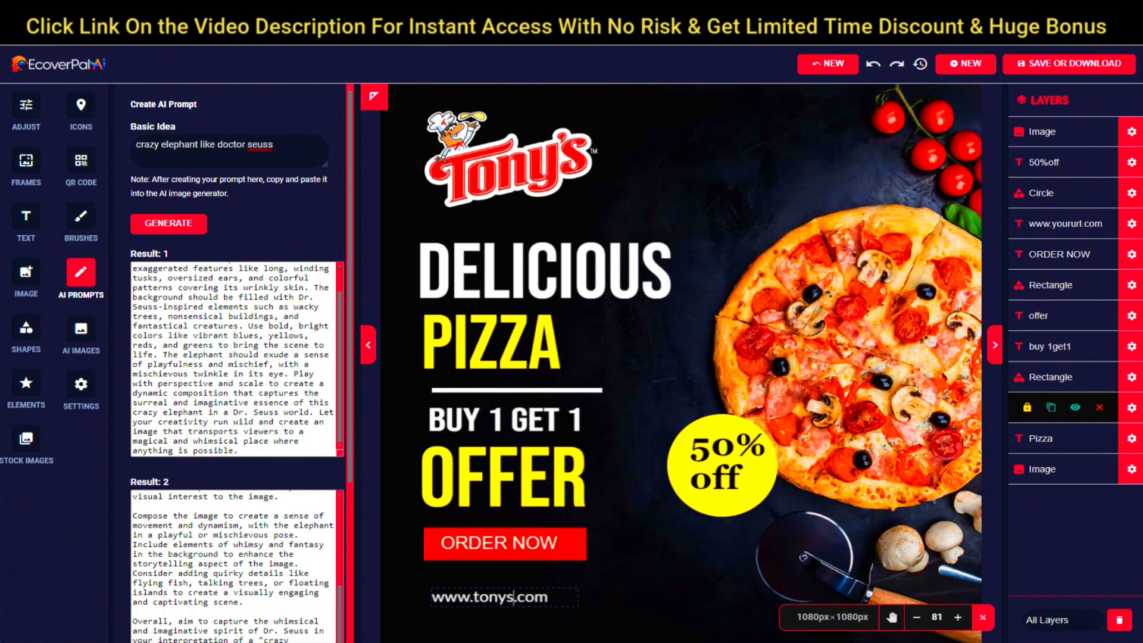
{"action": "triple_click", "coordinate": [280, 146]}
{"action": "type", "text": "pepperoni pizza"}
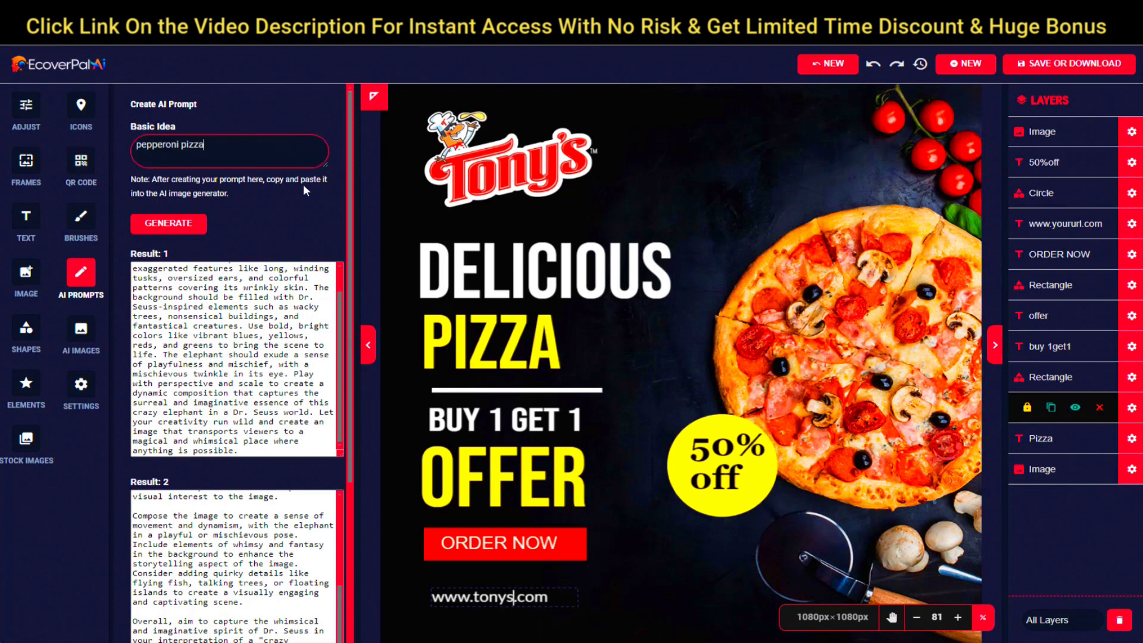
{"action": "left_click", "coordinate": [178, 224]}
{"action": "left_click_drag", "start_coordinate": [132, 268], "coordinate": [334, 486]}
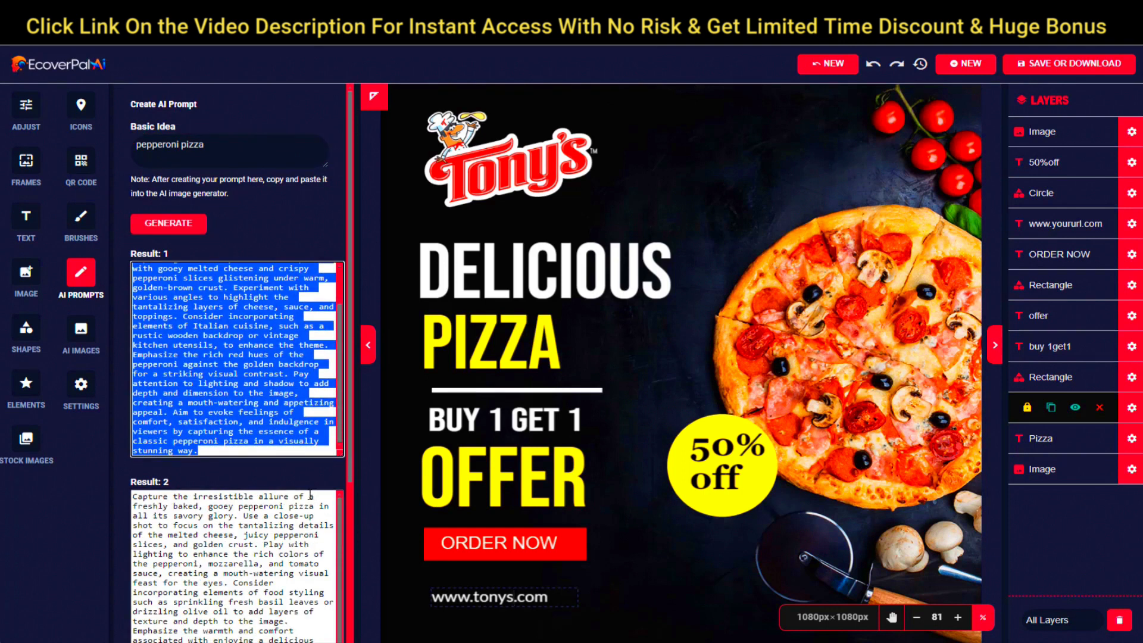
Step: Generate AI images from the copied pepperoni pizza prompt and add the third result to the ad
{"action": "left_click", "coordinate": [81, 328]}
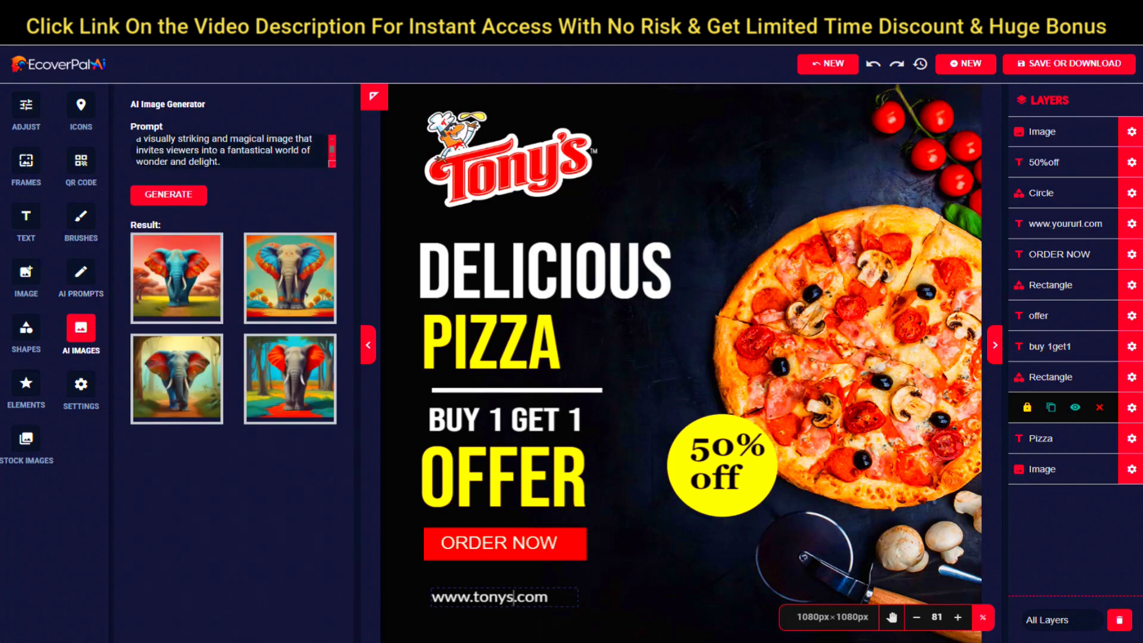
{"action": "key", "text": "ctrl+a"}
{"action": "key", "text": "ctrl+v"}
{"action": "left_click", "coordinate": [168, 194]}
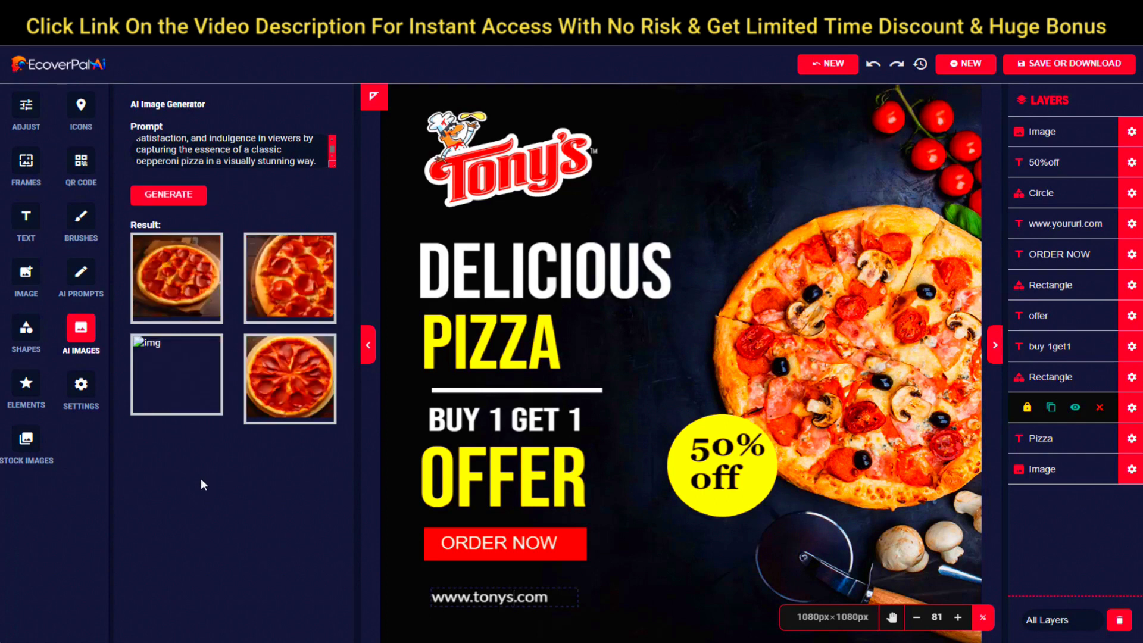
{"action": "left_click", "coordinate": [169, 379]}
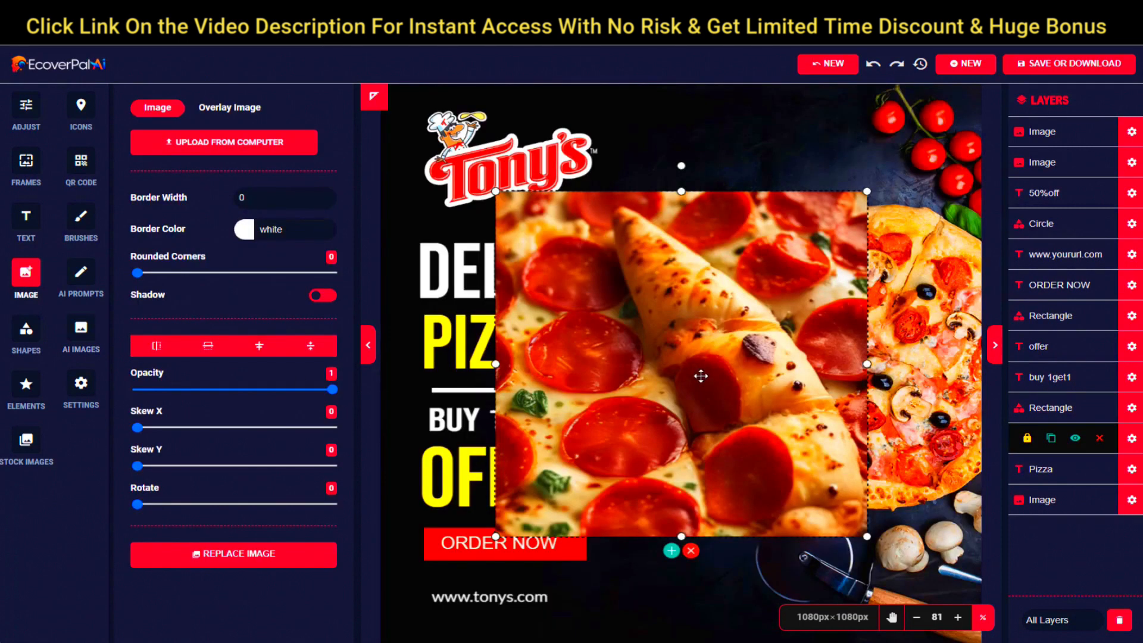
Step: Replace the pizza picture just added with the first AI-generated result and enlarge it to cover the whole canvas
{"action": "left_click", "coordinate": [692, 551]}
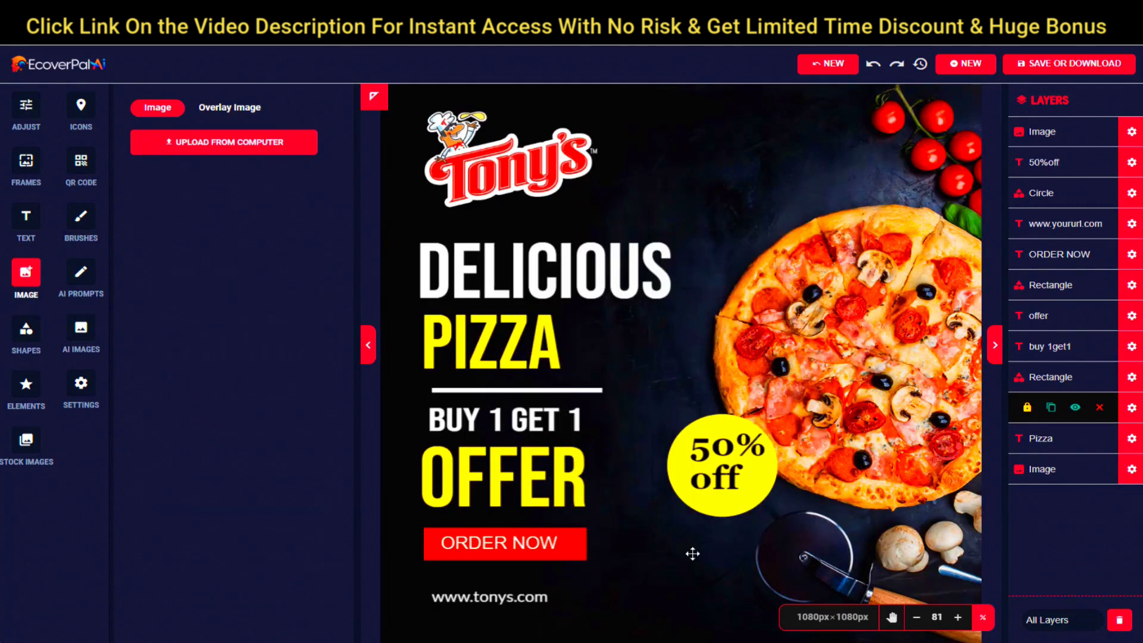
{"action": "left_click", "coordinate": [81, 329]}
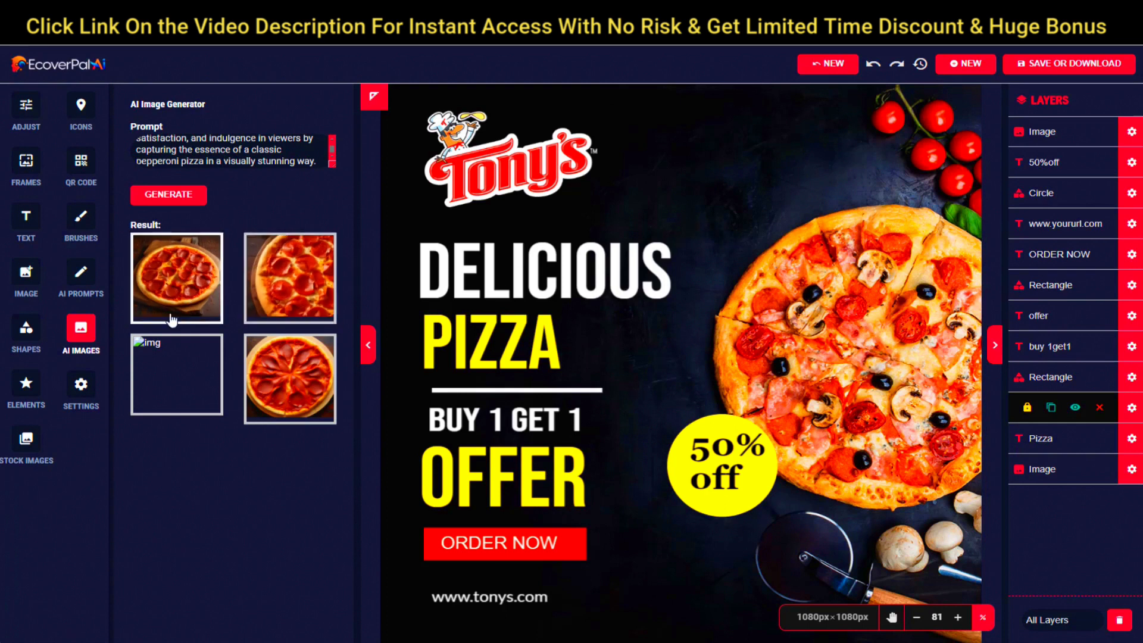
{"action": "left_click", "coordinate": [176, 277]}
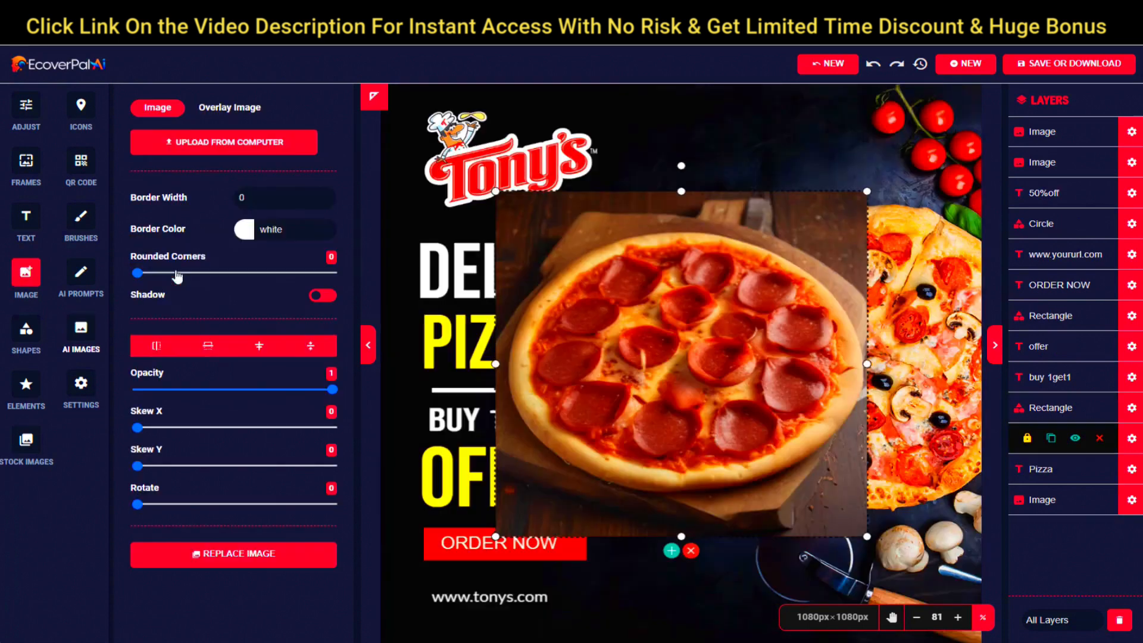
{"action": "left_click_drag", "start_coordinate": [645, 372], "coordinate": [533, 271]}
{"action": "left_click_drag", "start_coordinate": [751, 428], "coordinate": [982, 642]}
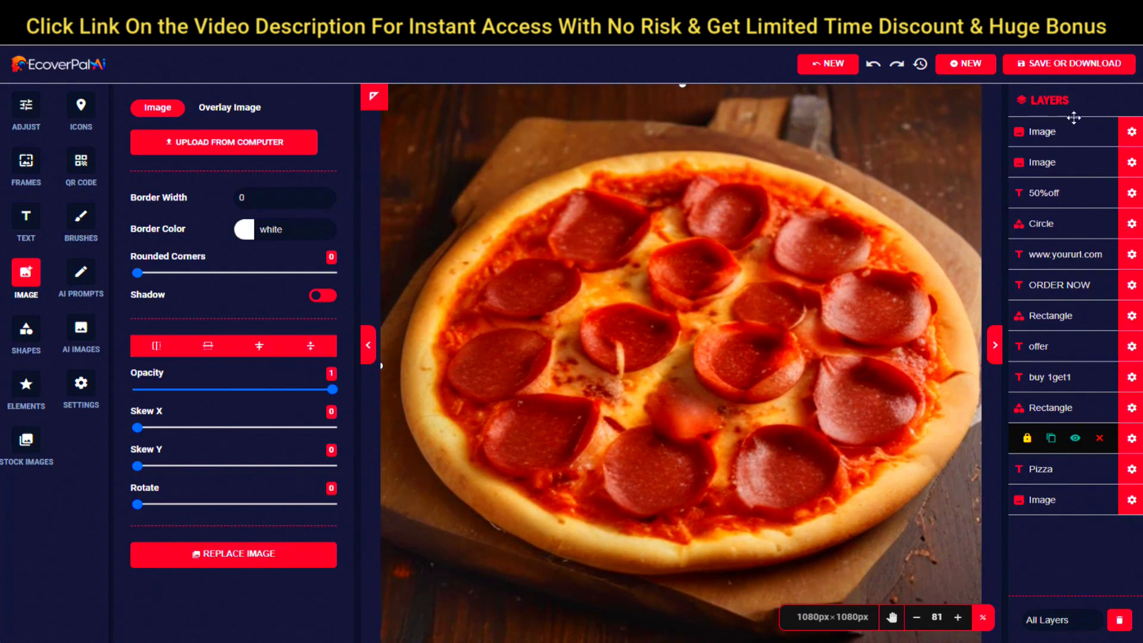
Step: Move the new pizza image to the bottom of the layer stack and hide the original background image
{"action": "left_click", "coordinate": [1126, 137]}
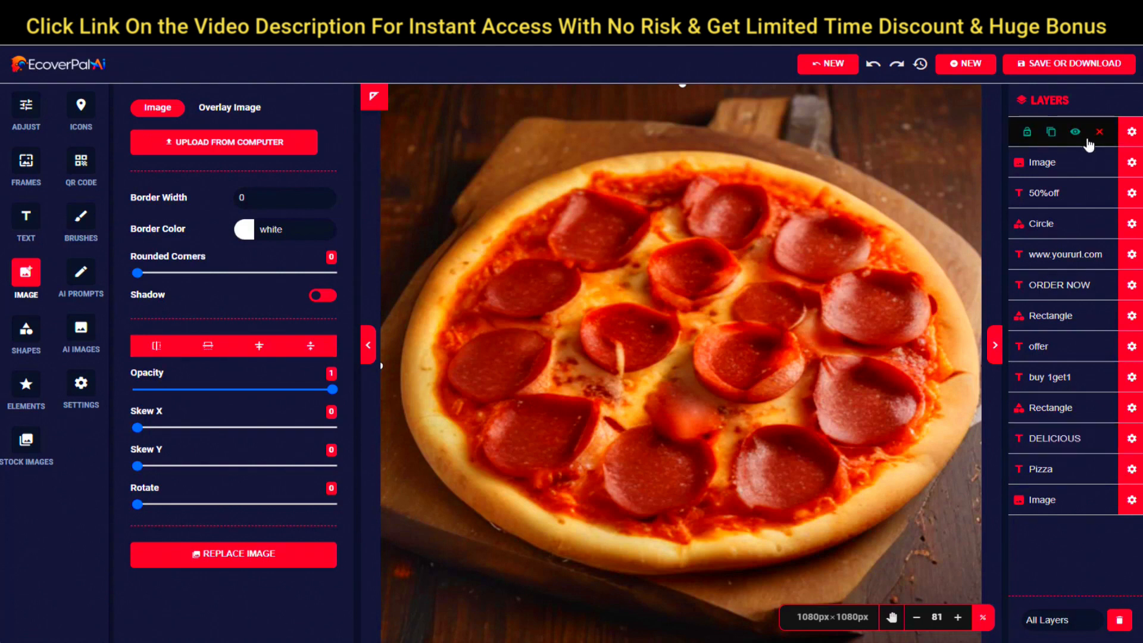
{"action": "left_click_drag", "start_coordinate": [1089, 147], "coordinate": [1089, 495]}
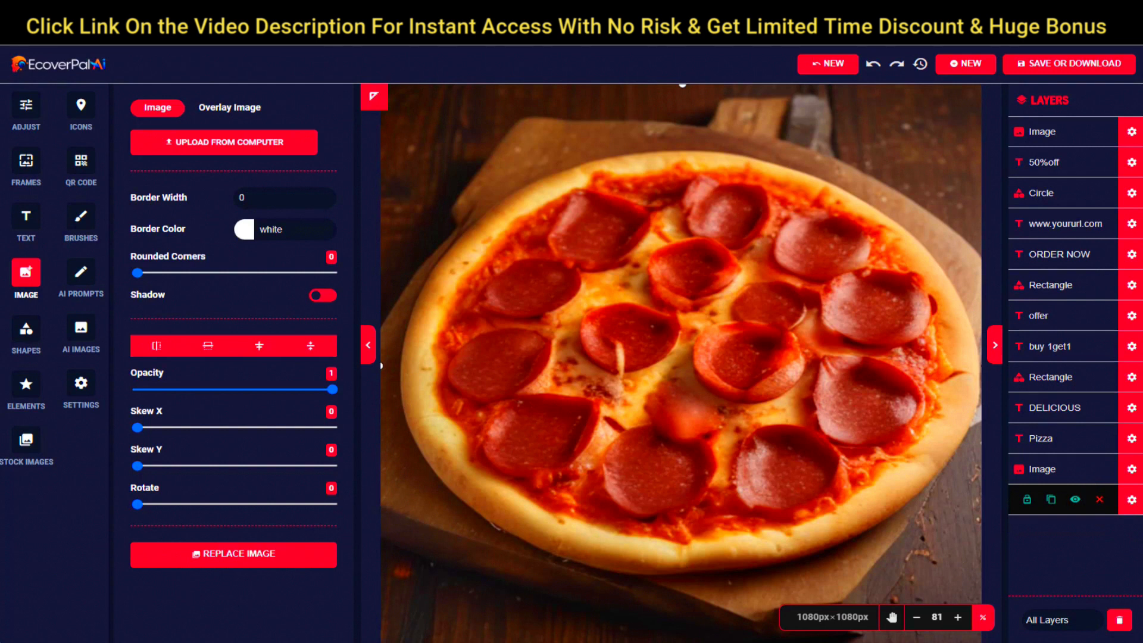
{"action": "left_click", "coordinate": [1133, 137]}
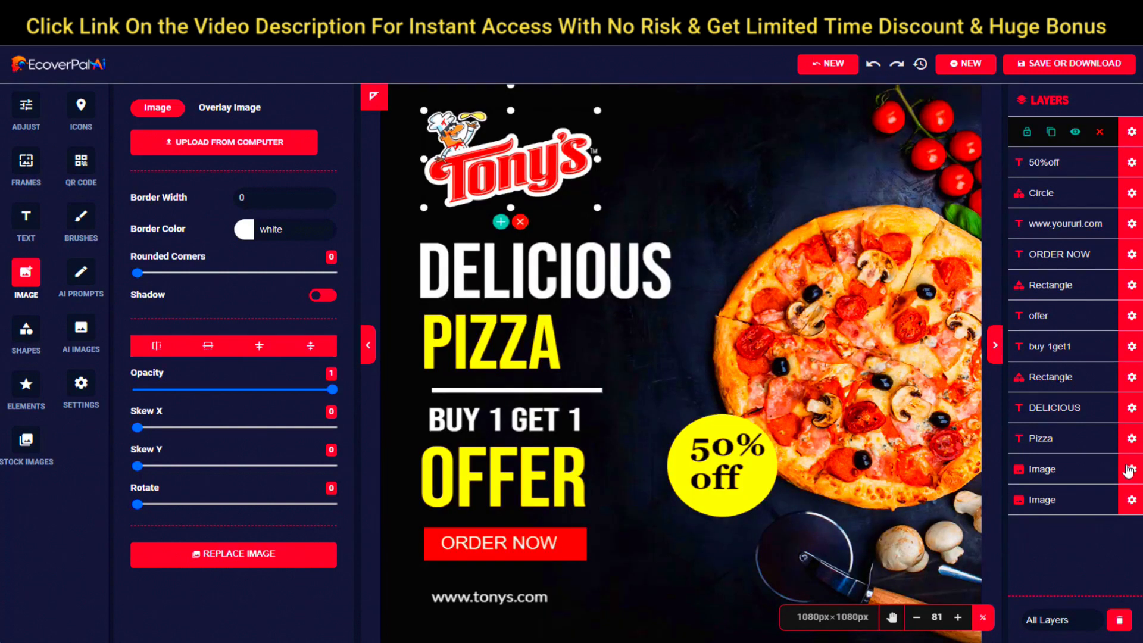
{"action": "left_click", "coordinate": [1133, 473]}
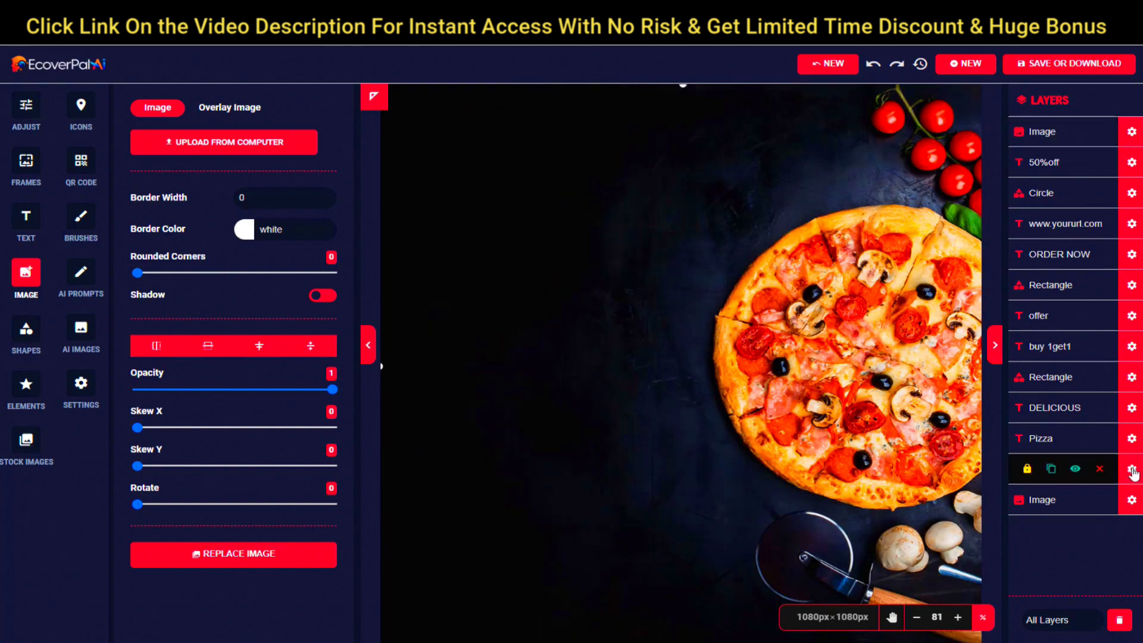
{"action": "left_click", "coordinate": [1077, 470]}
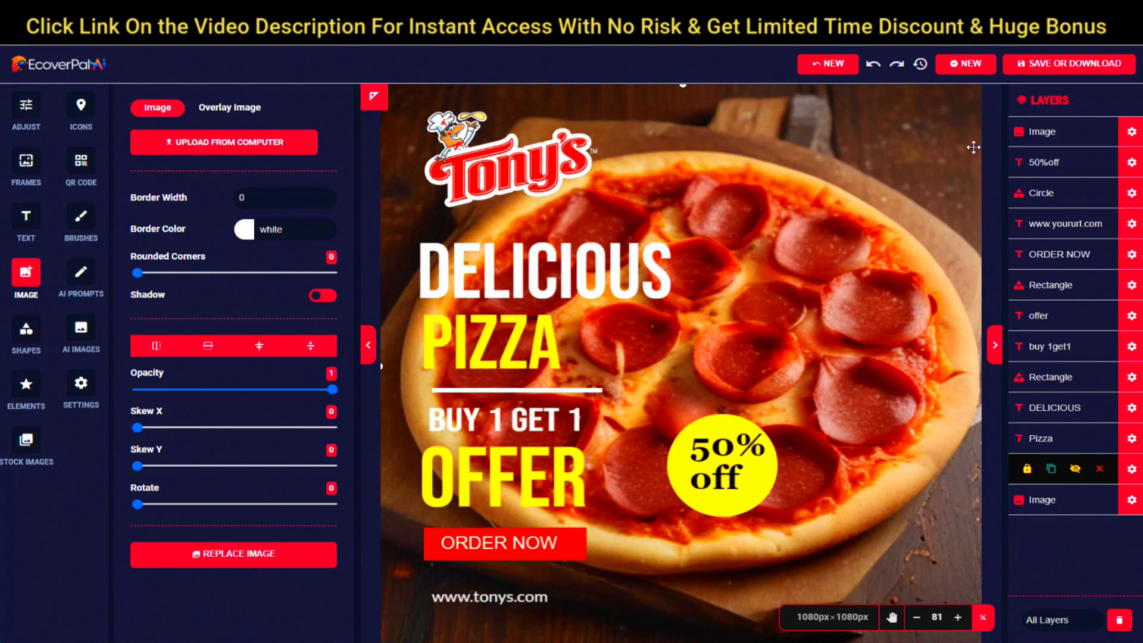
Step: Download the ad with its new pizza background as an image
{"action": "left_click", "coordinate": [1056, 66]}
{"action": "left_click", "coordinate": [740, 188]}
{"action": "left_click", "coordinate": [82, 165]}
{"action": "double_click", "coordinate": [182, 126]}
{"action": "type", "text": "ttps://tonys.com"}
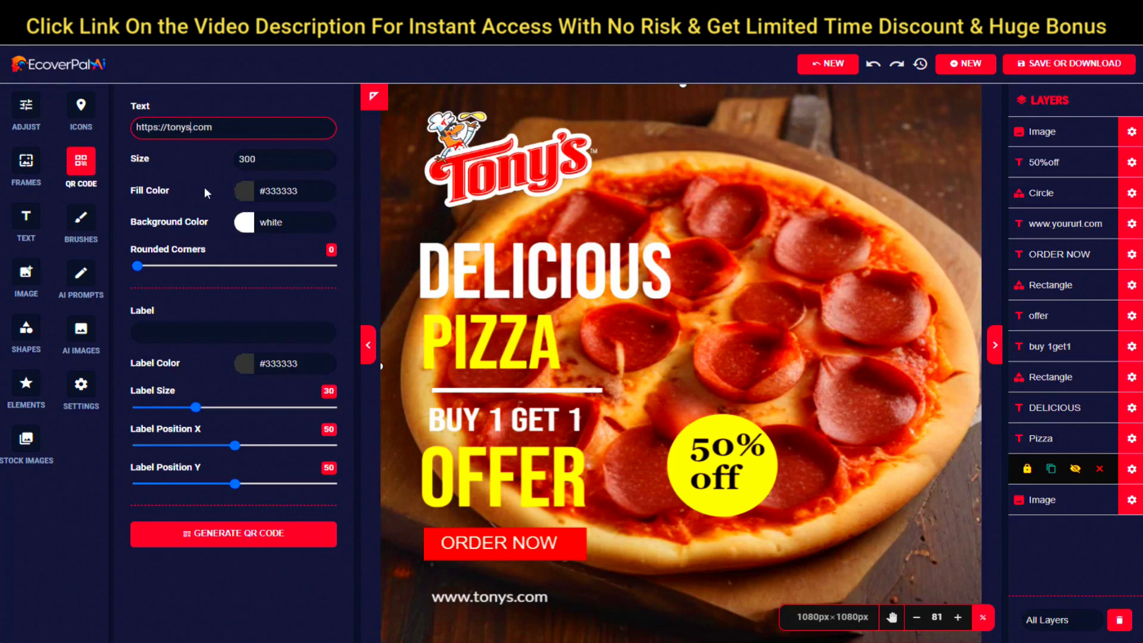
{"action": "left_click", "coordinate": [245, 189]}
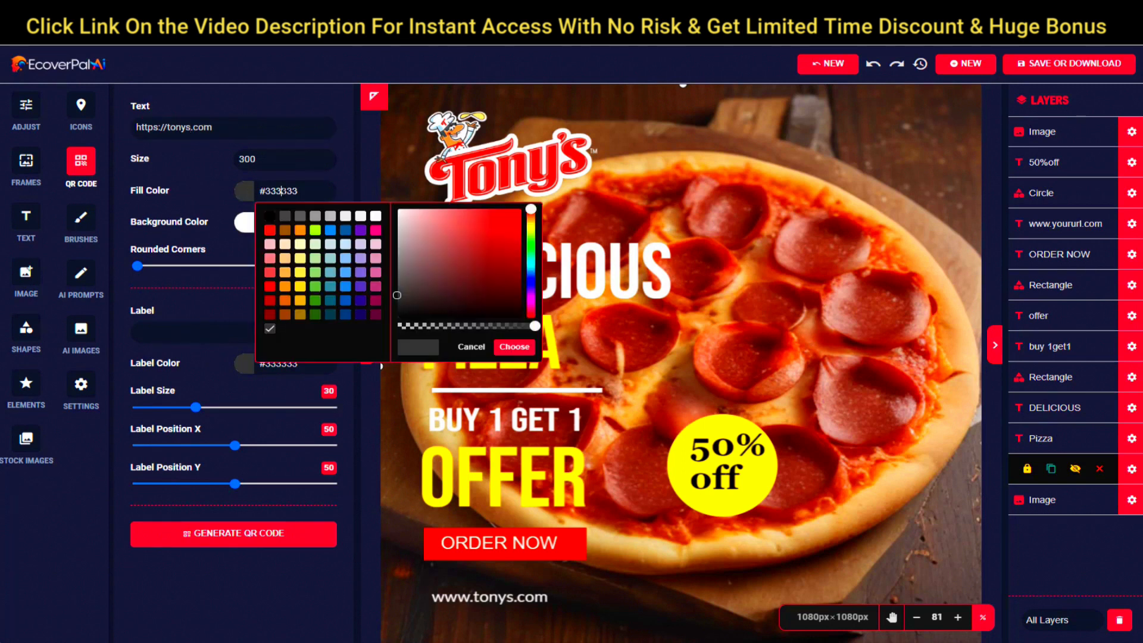
{"action": "left_click", "coordinate": [271, 218]}
{"action": "left_click", "coordinate": [505, 347]}
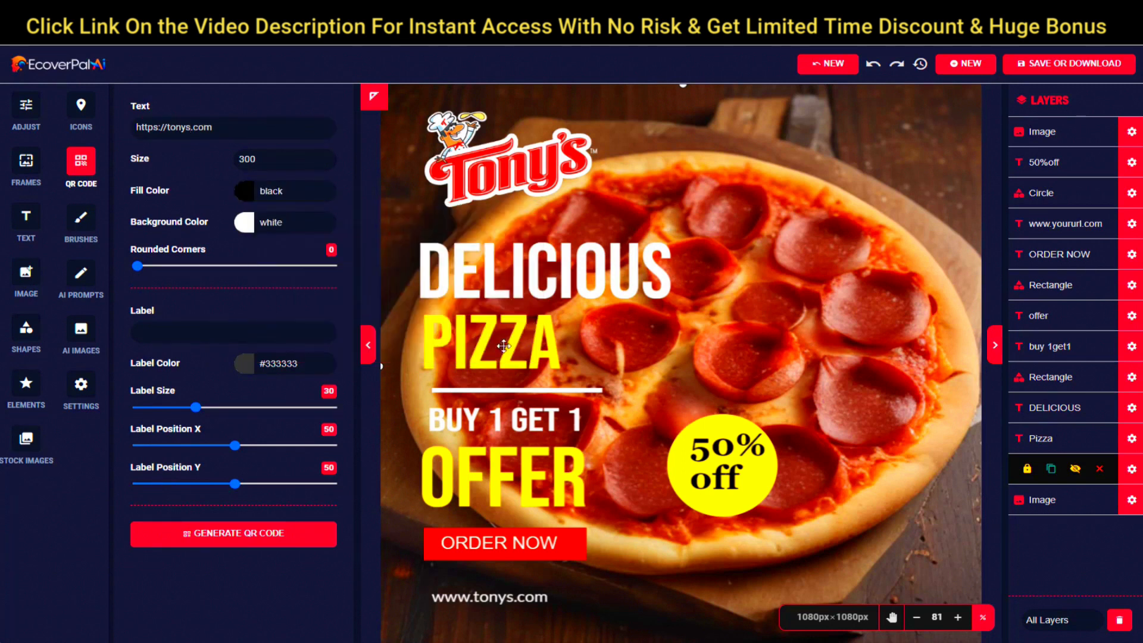
{"action": "left_click", "coordinate": [239, 534]}
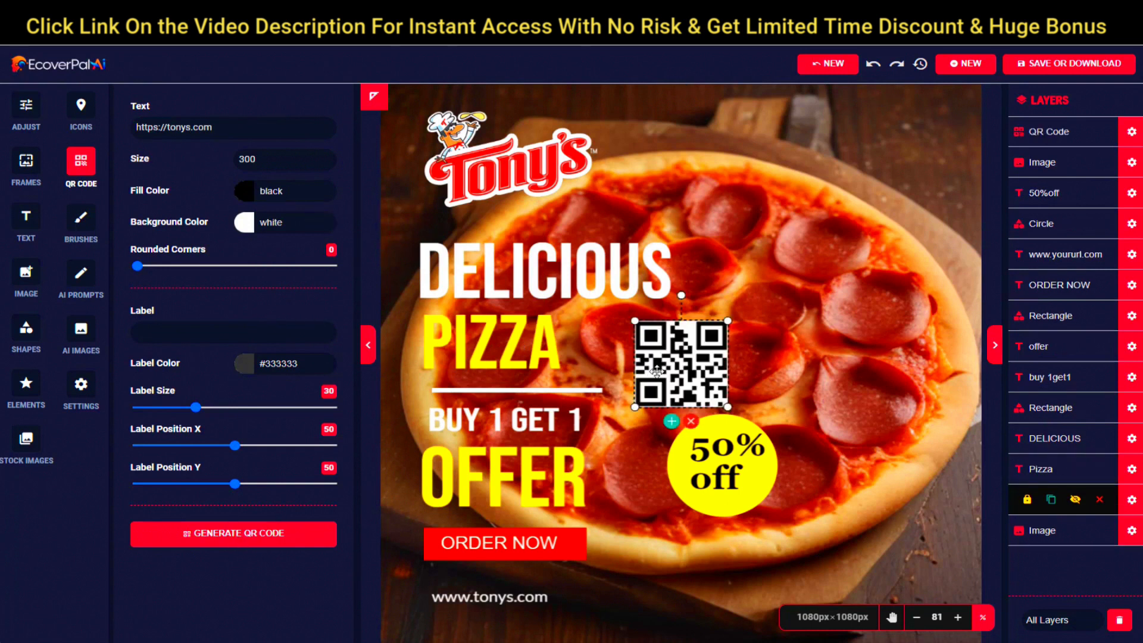
Step: Place the QR code in the ad's upper-right corner and enlarge it to about the height of the Tony's logo
{"action": "left_click_drag", "start_coordinate": [673, 360], "coordinate": [913, 132]}
{"action": "left_click_drag", "start_coordinate": [873, 179], "coordinate": [832, 219]}
{"action": "left_click_drag", "start_coordinate": [886, 165], "coordinate": [873, 175]}
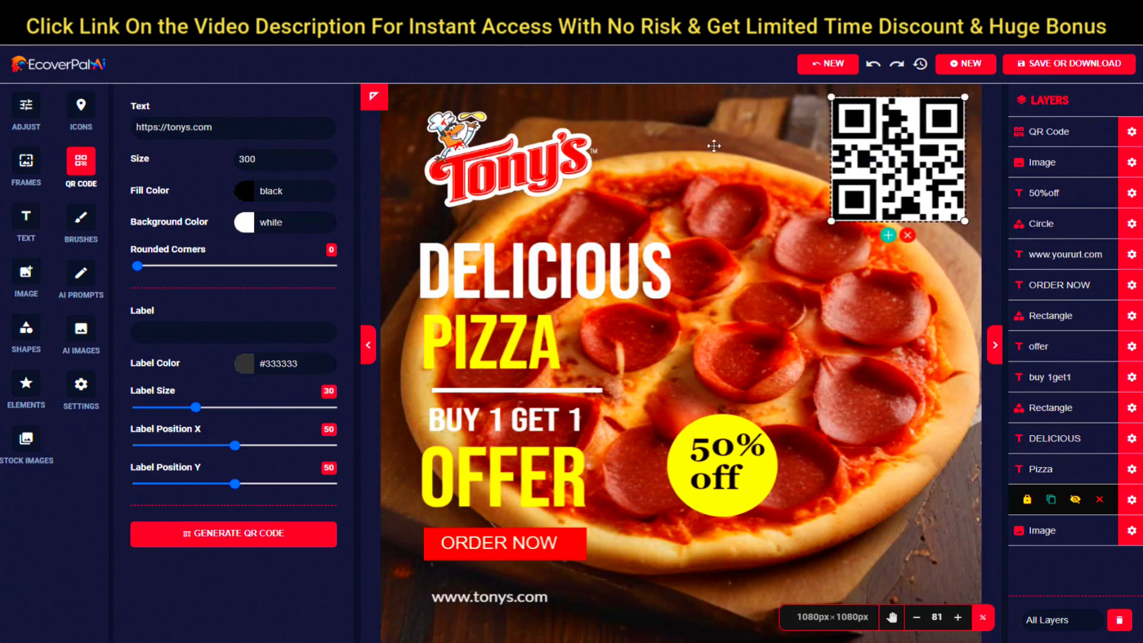
Step: Download the ad as a JPEG at 300 DPI - Printer Resolution, view the file and close the viewer
{"action": "left_click", "coordinate": [1054, 66]}
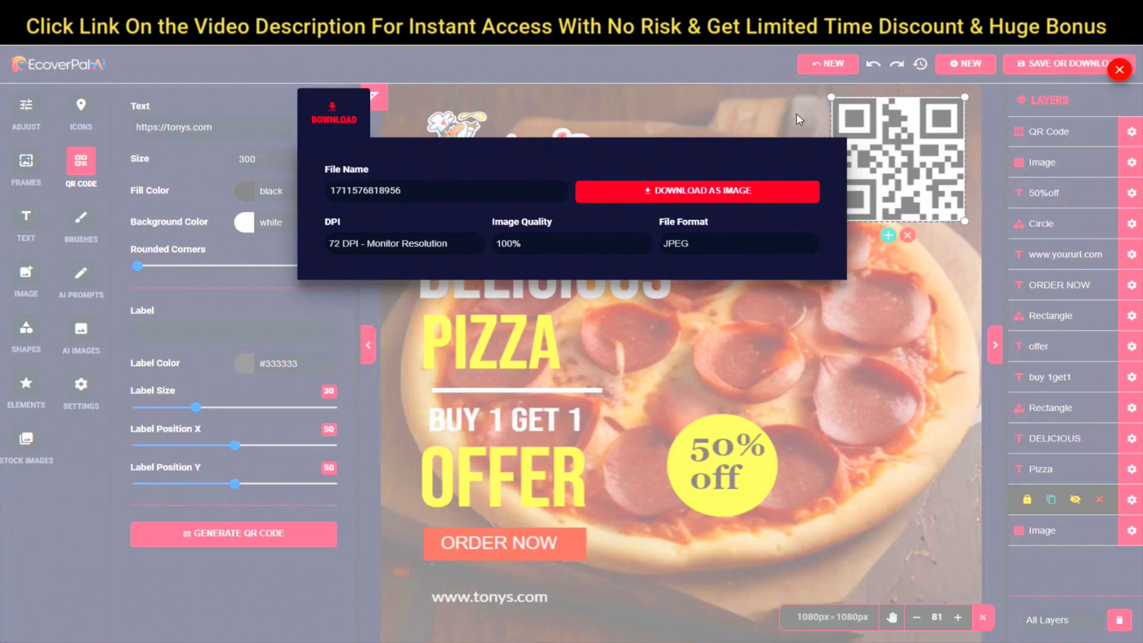
{"action": "left_click", "coordinate": [433, 247]}
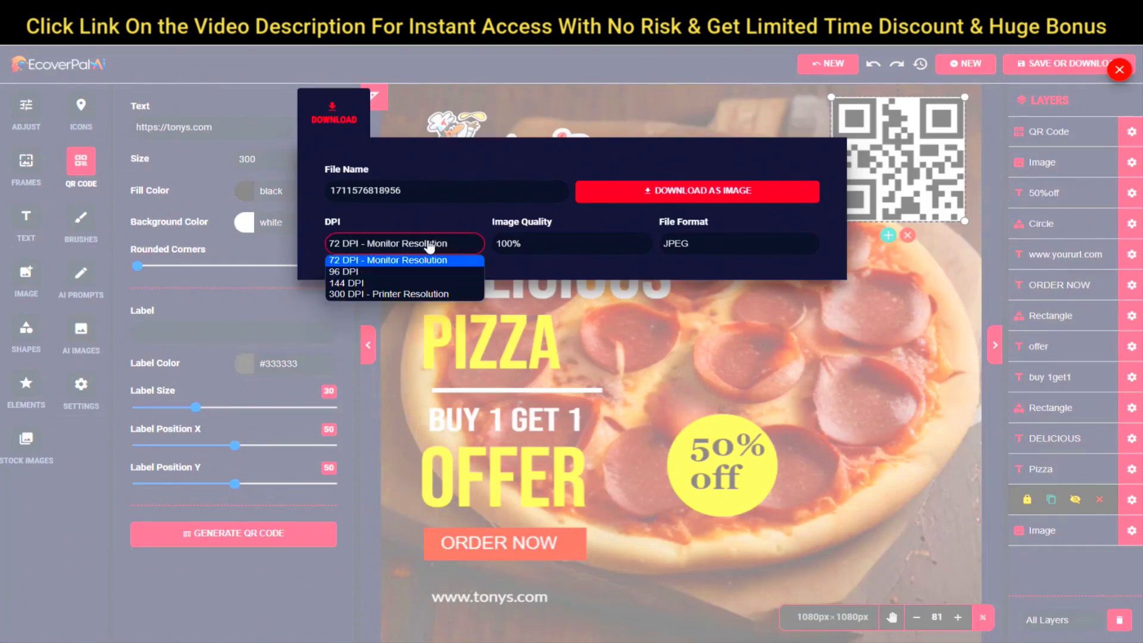
{"action": "left_click", "coordinate": [394, 294]}
{"action": "left_click", "coordinate": [703, 190]}
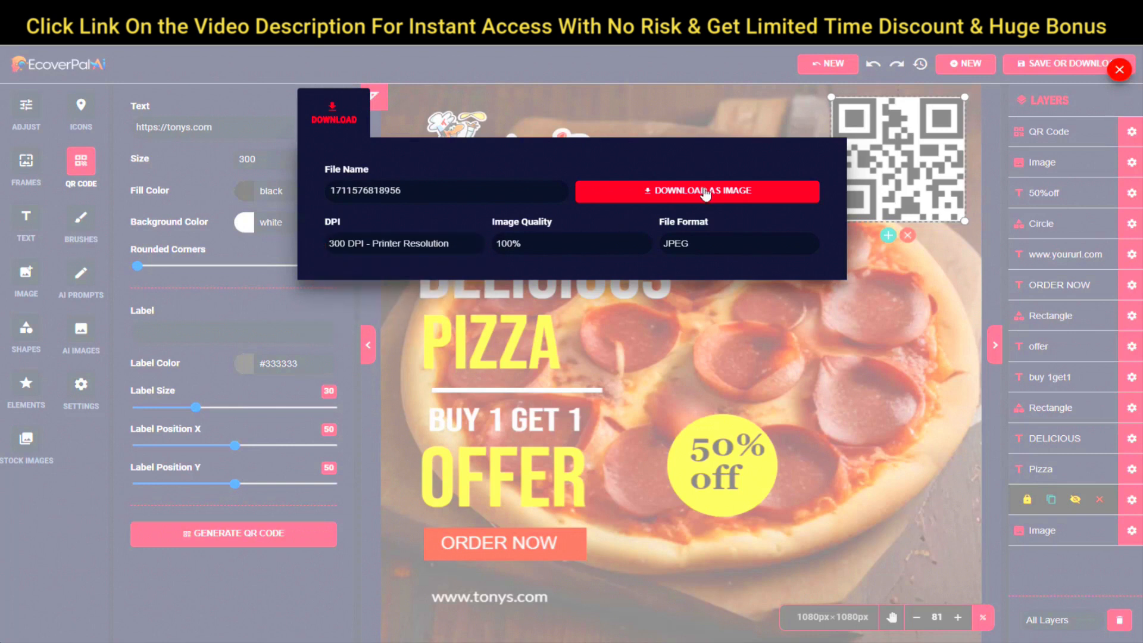
{"action": "left_click", "coordinate": [845, 59]}
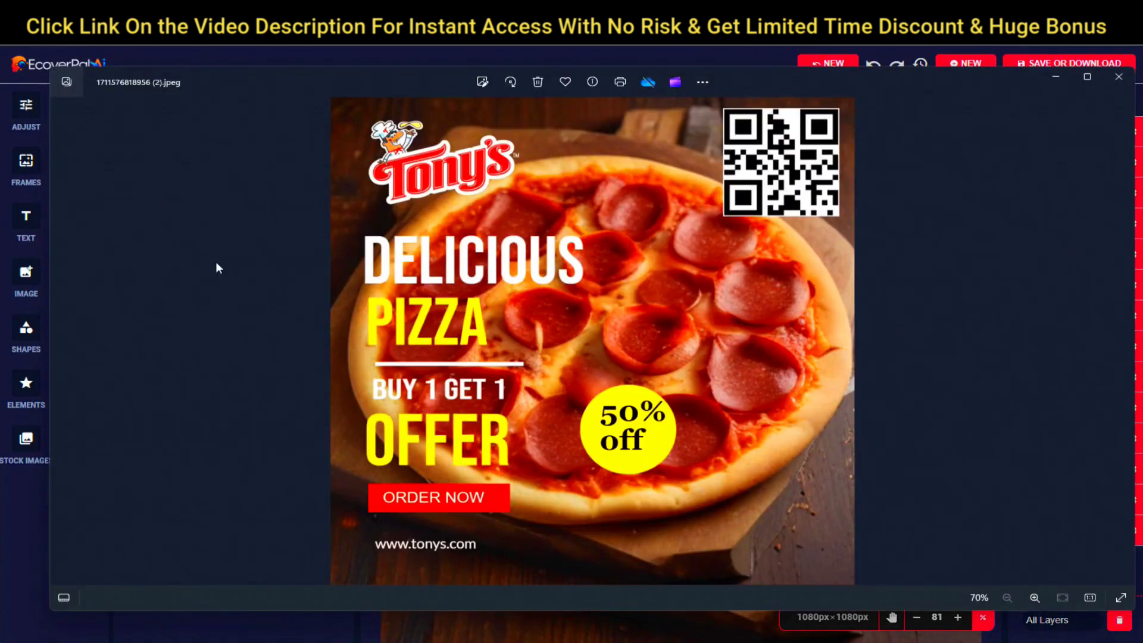
{"action": "mouse_move", "coordinate": [949, 82]}
{"action": "left_mouse_down"}
{"action": "mouse_move", "coordinate": [937, 52]}
{"action": "mouse_move", "coordinate": [953, 79]}
{"action": "mouse_move", "coordinate": [930, 63]}
{"action": "mouse_move", "coordinate": [934, 81]}
{"action": "mouse_move", "coordinate": [944, 77]}
{"action": "left_mouse_up"}
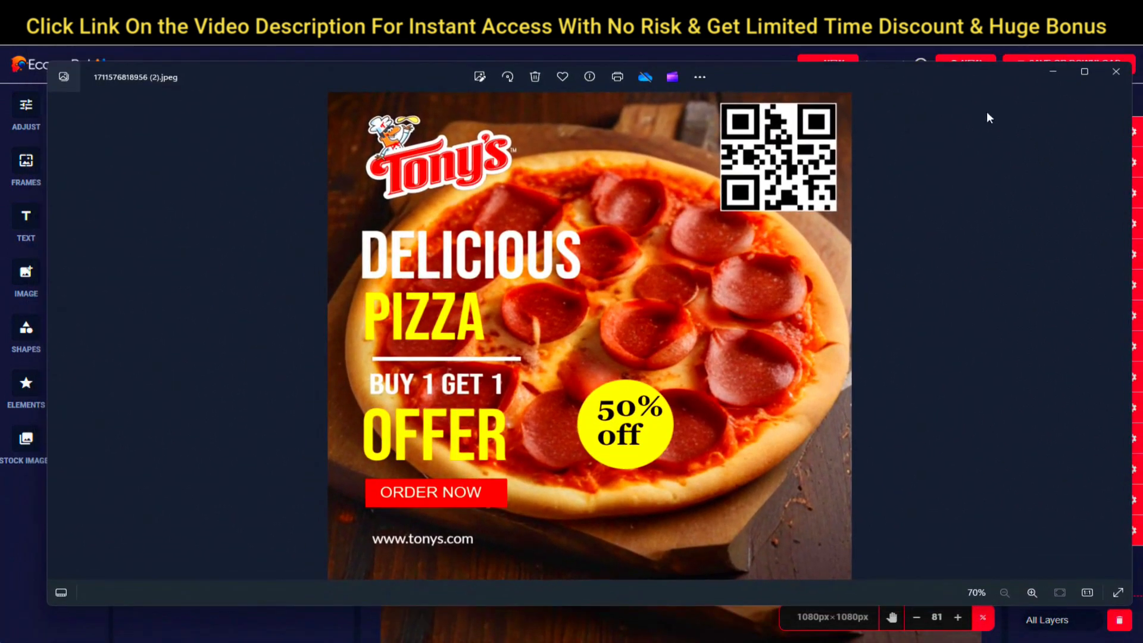
{"action": "left_click", "coordinate": [1116, 73]}
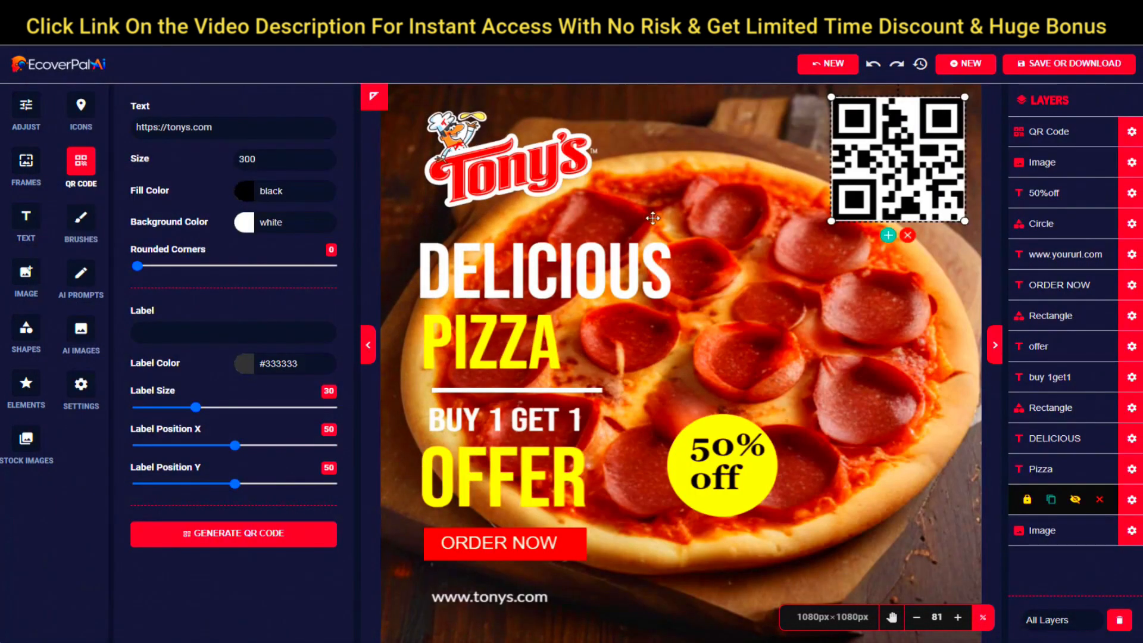
Step: Create a blank Instagram Post canvas of 1080 by 1080 with a transparent background
{"action": "left_click", "coordinate": [957, 66]}
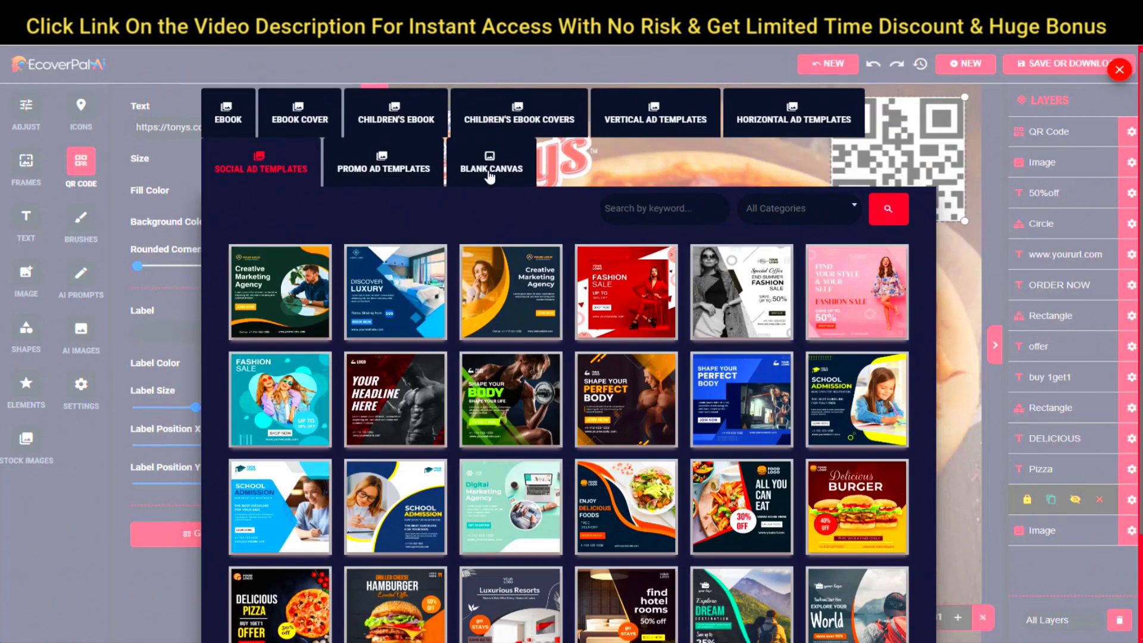
{"action": "left_click", "coordinate": [491, 173]}
{"action": "left_click", "coordinate": [297, 247]}
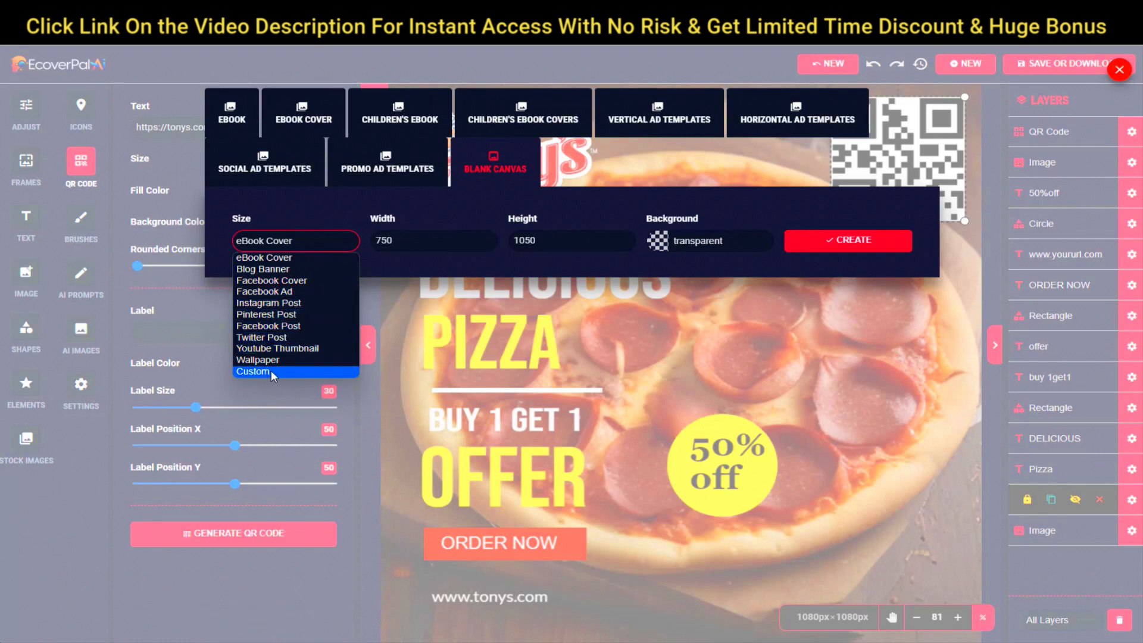
{"action": "left_click", "coordinate": [277, 304]}
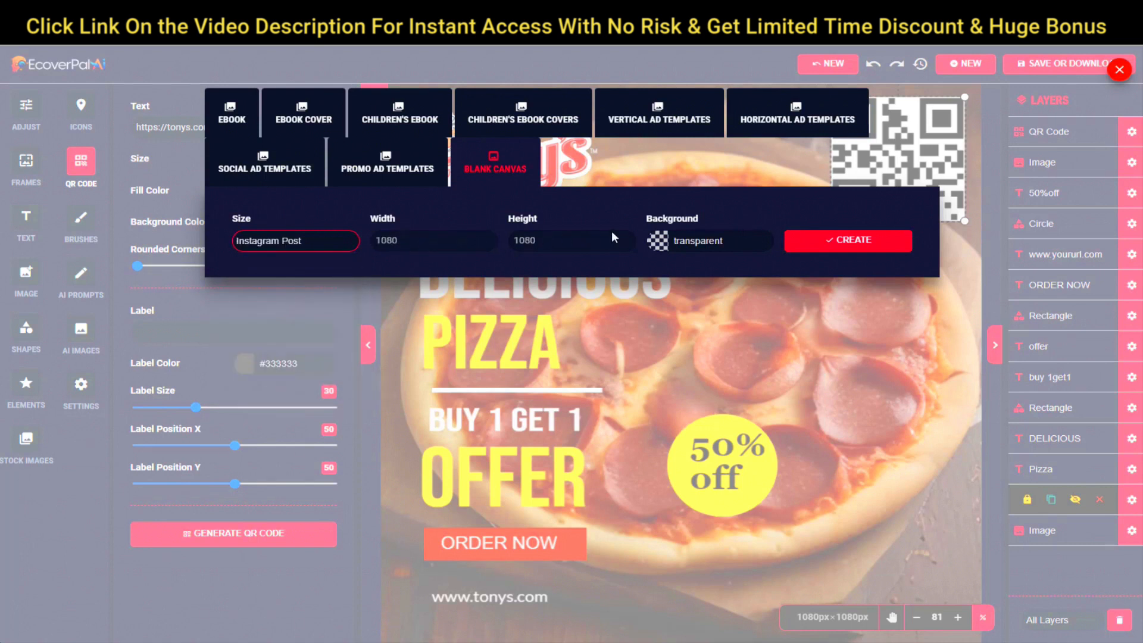
{"action": "left_click", "coordinate": [854, 241]}
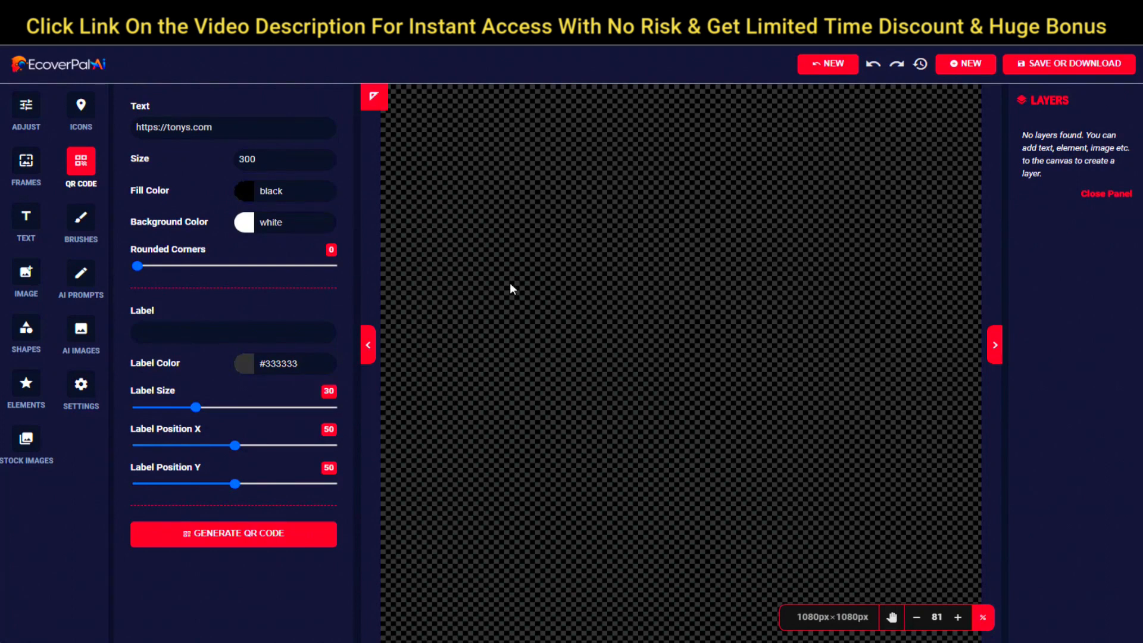
Step: Open the AI prompt creator and select the existing basic idea text for replacement
{"action": "left_click", "coordinate": [87, 275]}
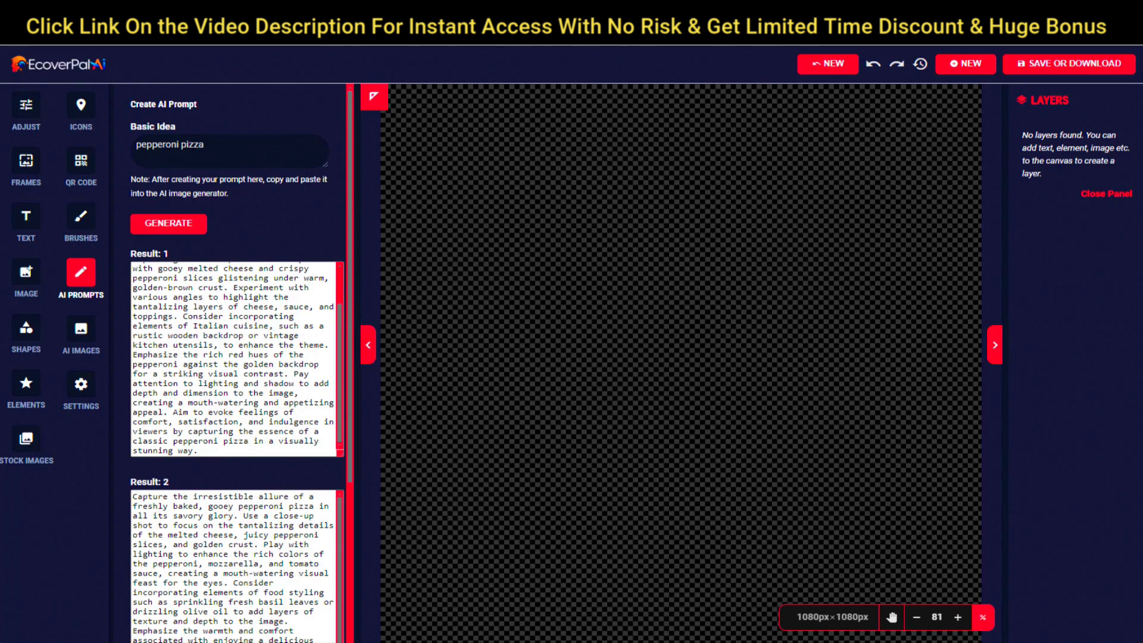
{"action": "left_click_drag", "start_coordinate": [214, 147], "coordinate": [146, 144]}
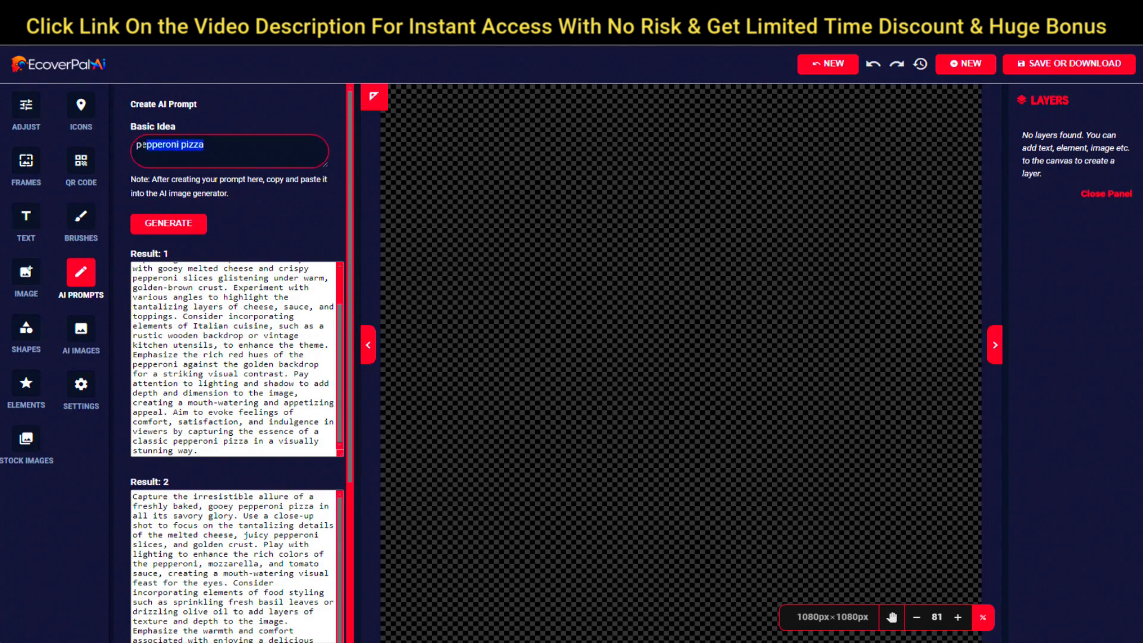